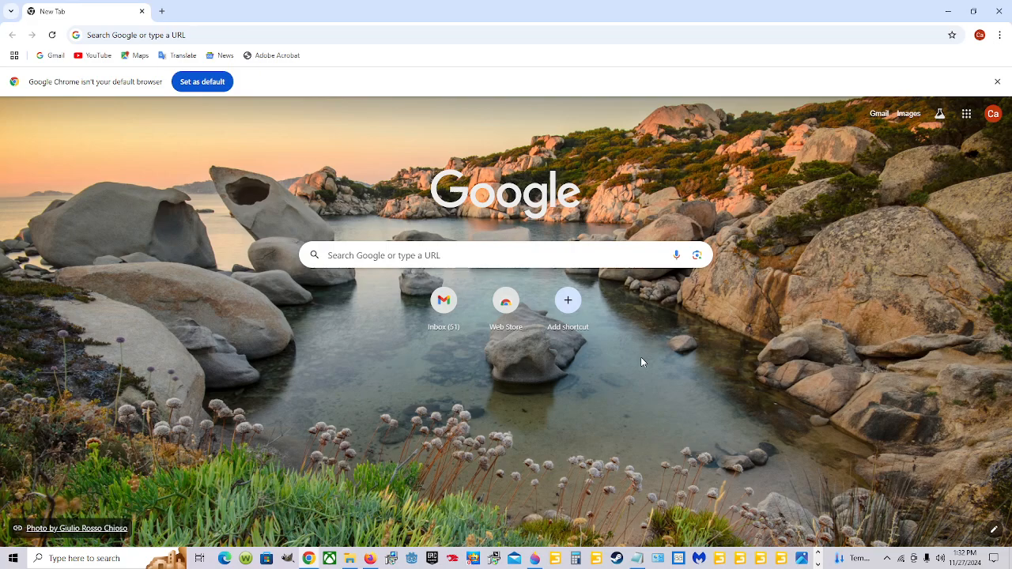
Search Google for "gdn giants editor" and open the GIANTS Developer Network site's account registration page
click(472, 253)
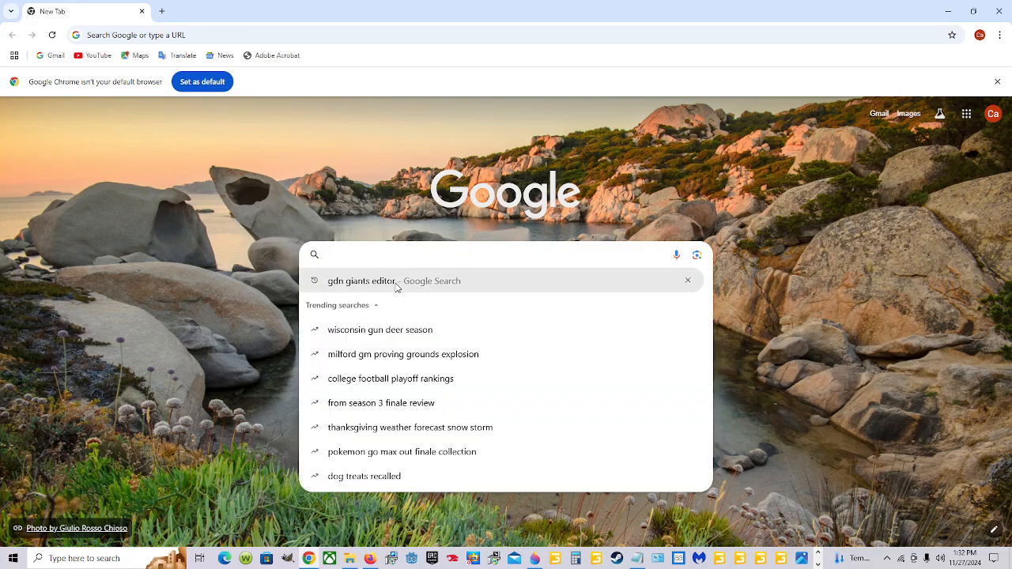
click(355, 283)
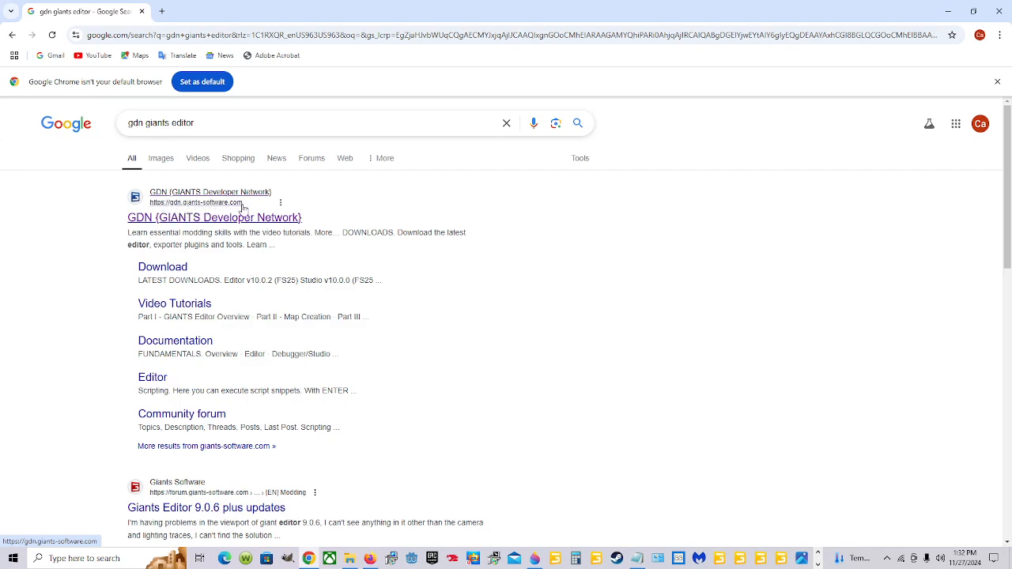
click(213, 227)
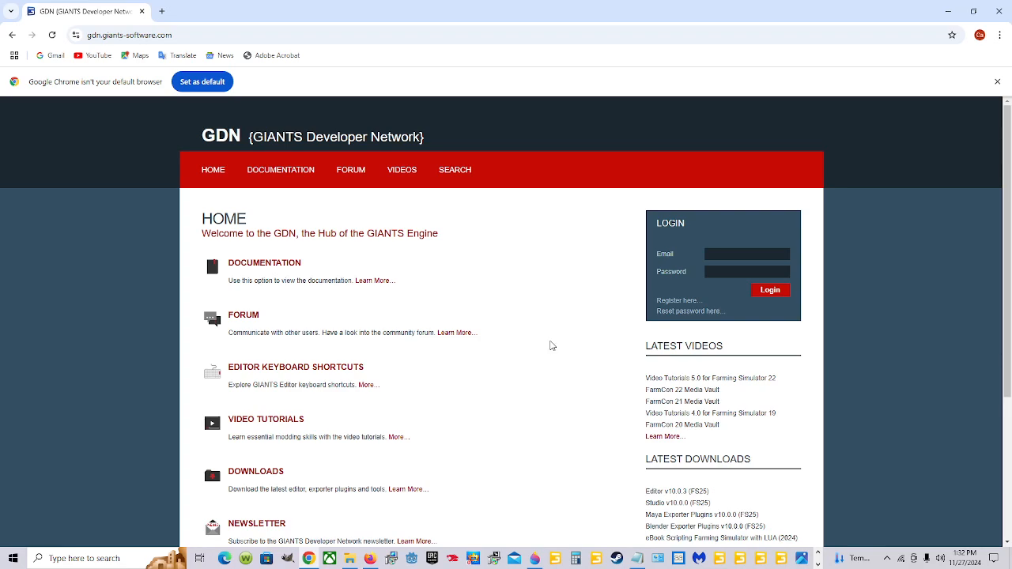
click(685, 307)
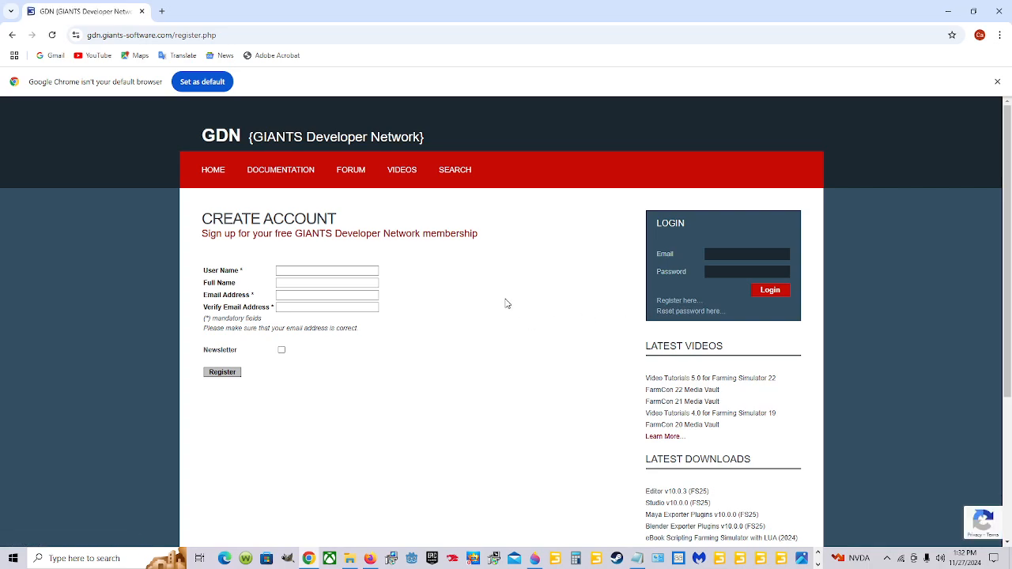
Examine the user name, full name and e-mail fields of the registration form and the login fields
click(312, 271)
click(309, 284)
click(306, 298)
click(298, 311)
click(714, 254)
click(727, 271)
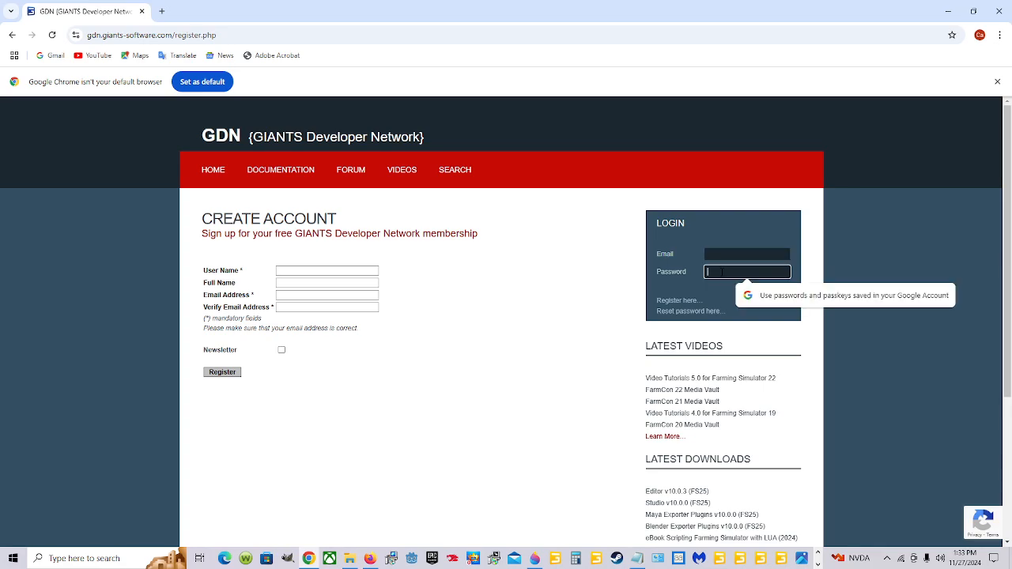
click(621, 291)
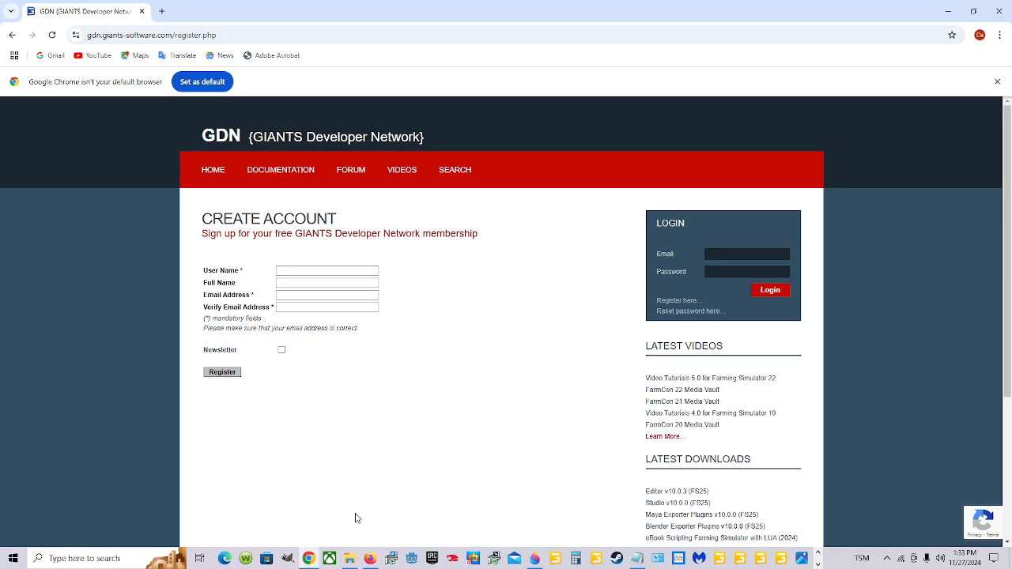
Switch to Firefox, download GIANTS Editor v10.0.3 (Farming Simulator 25), and launch its installer from the Downloads folder
click(369, 558)
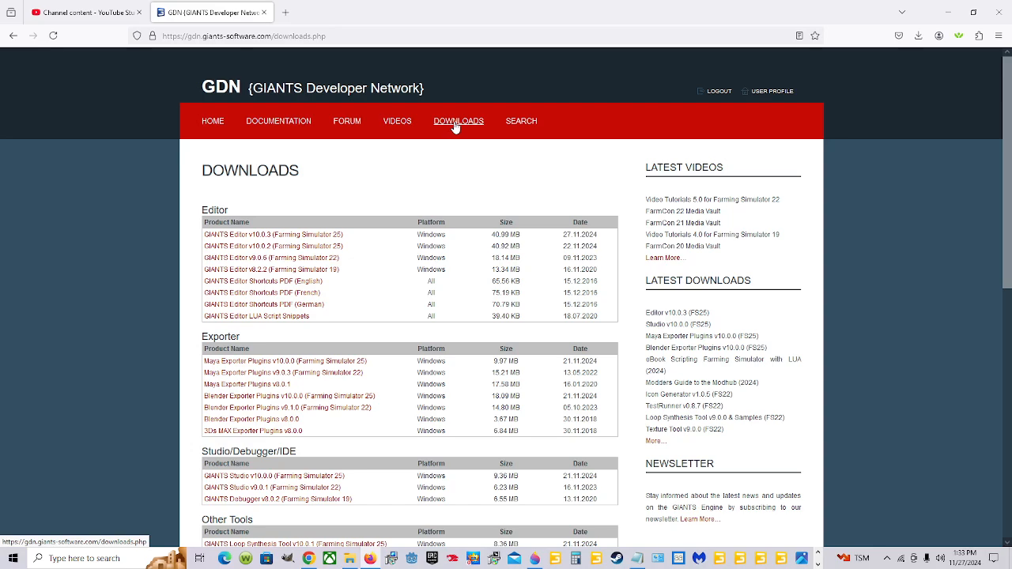
click(287, 235)
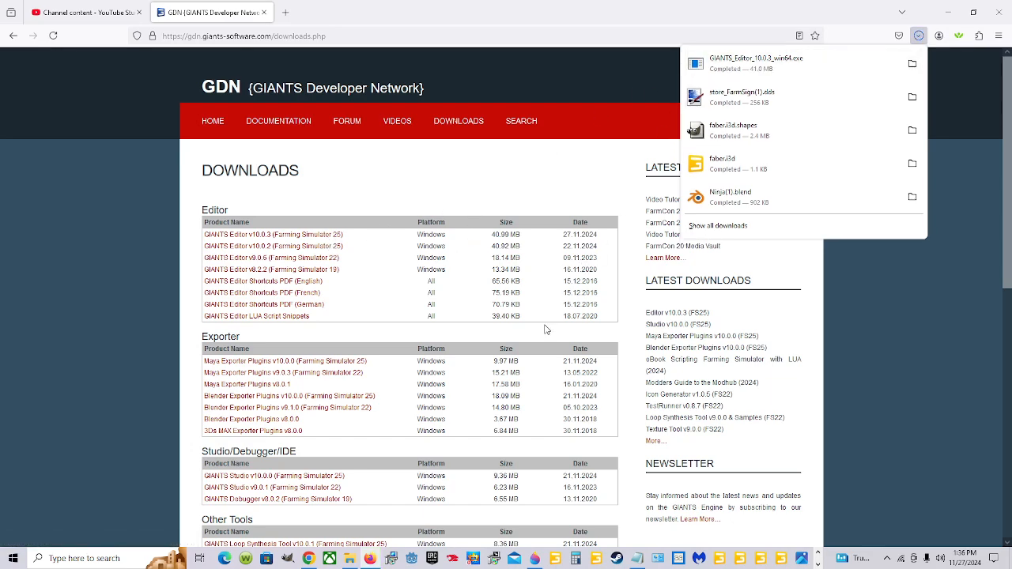
click(350, 559)
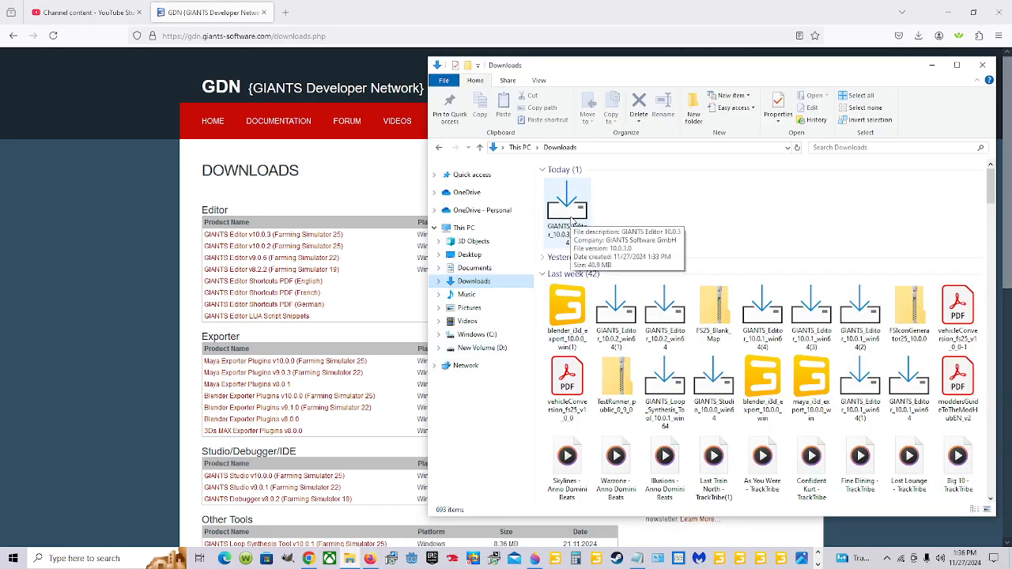
double_click(571, 220)
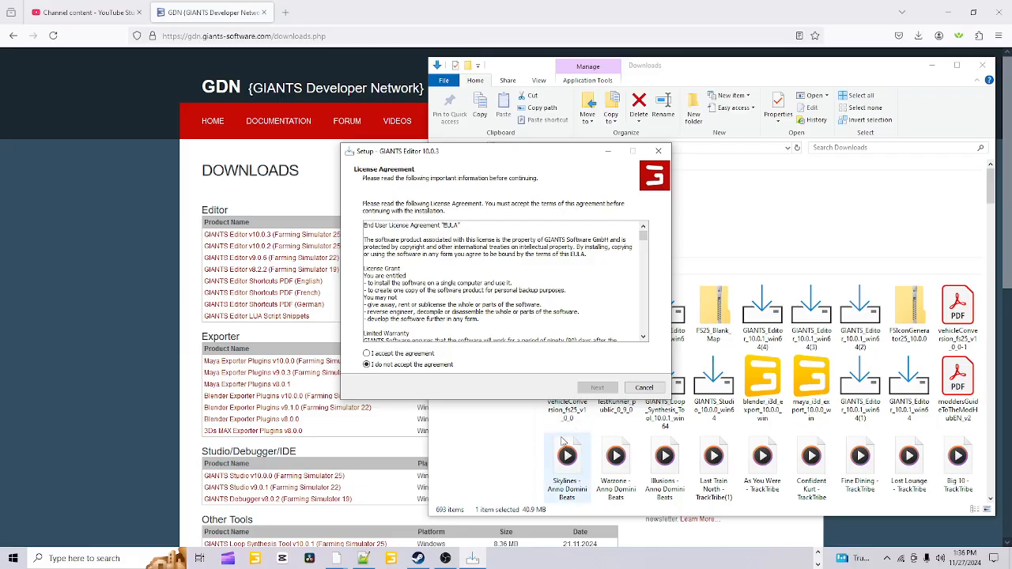
Read through and accept the GIANTS Editor license agreement, and continue the setup
click(368, 354)
scroll(477, 278, down, 5)
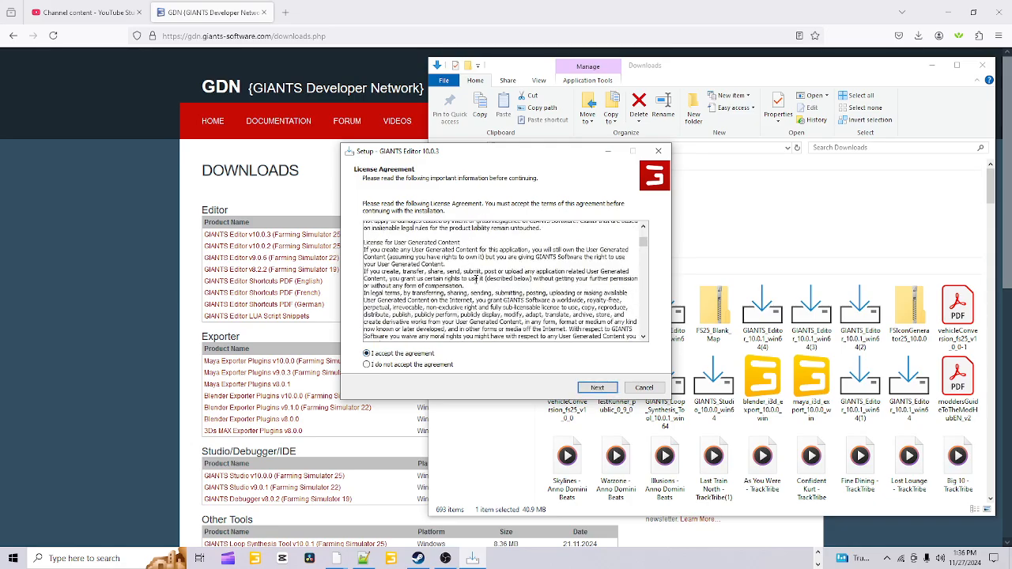
scroll(476, 278, down, 12)
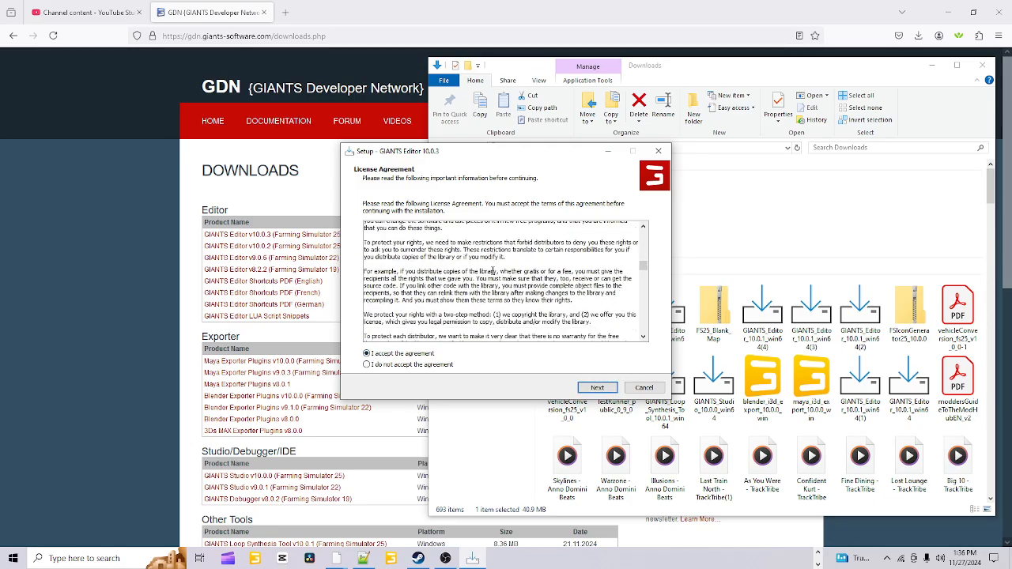
scroll(493, 271, down, 12)
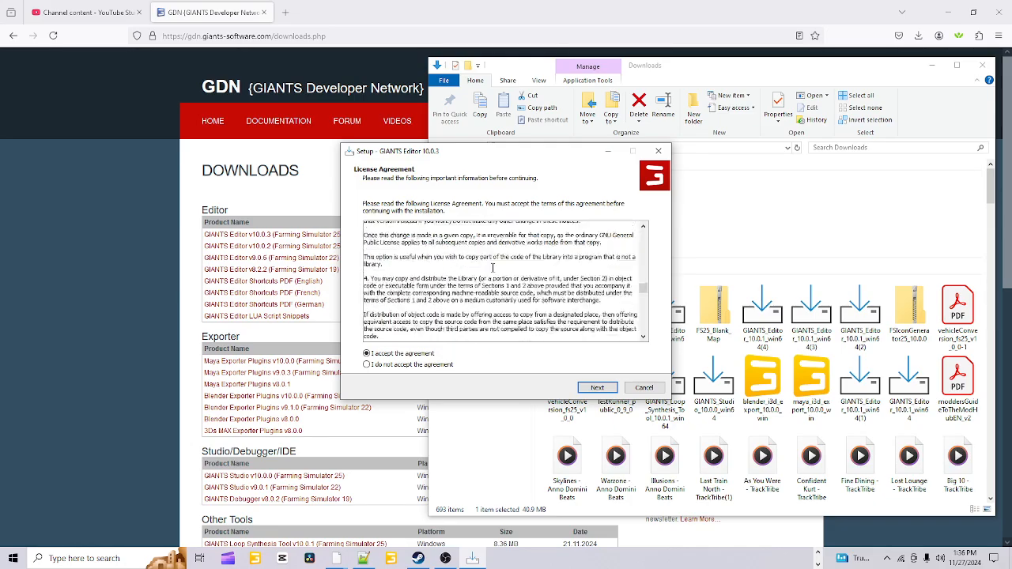
scroll(493, 269, down, 12)
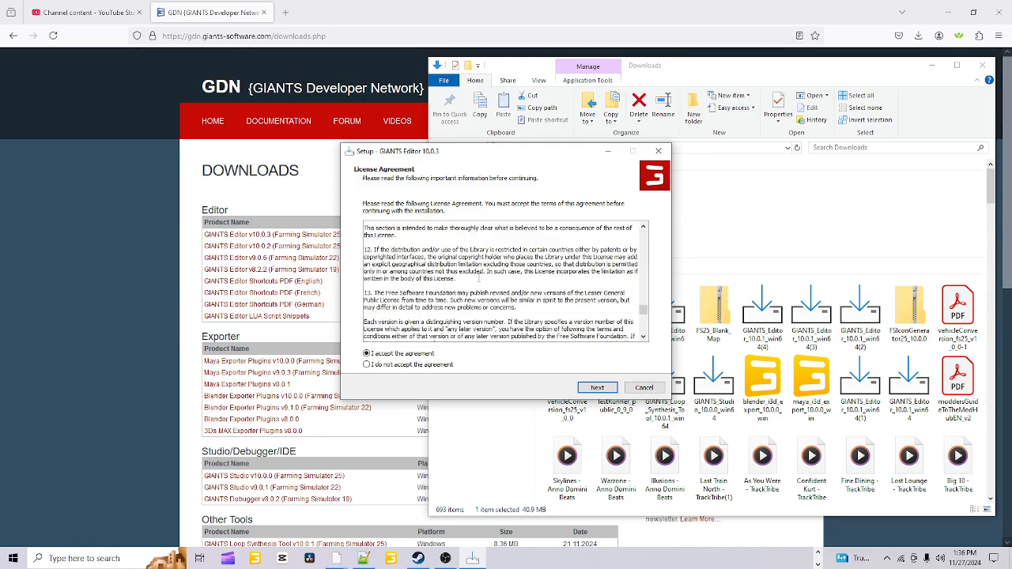
scroll(479, 279, down, 12)
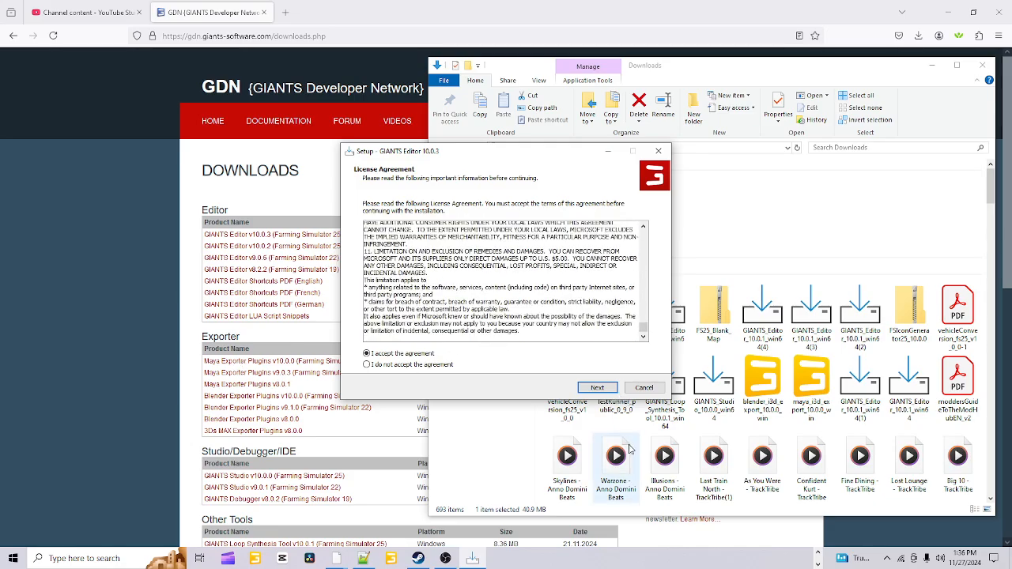
click(596, 387)
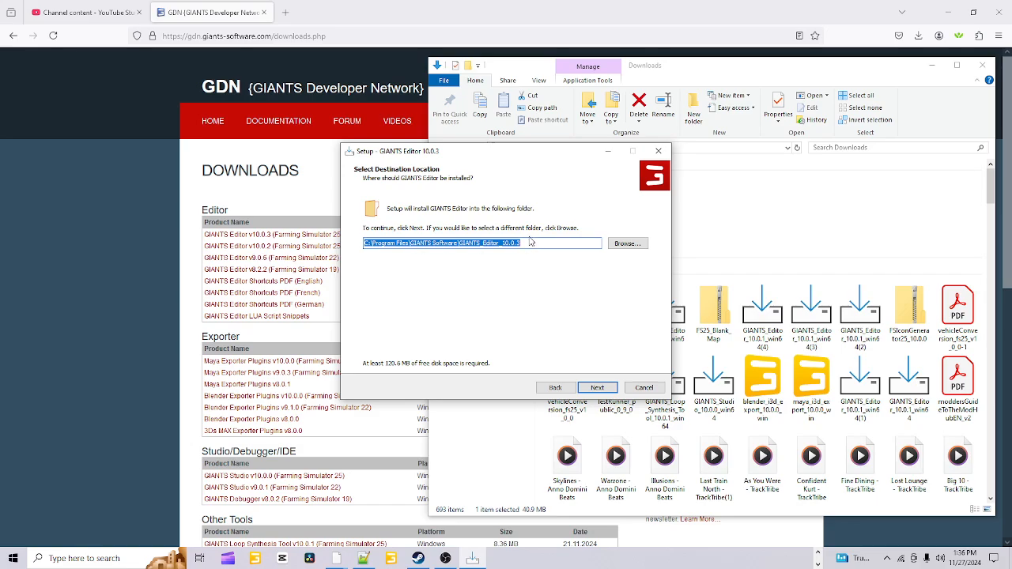
Set the installation folder to D:\GIANTS_Editor_10.0.3 by choosing the New Volume (D:) drive
click(625, 244)
scroll(496, 285, down, 15)
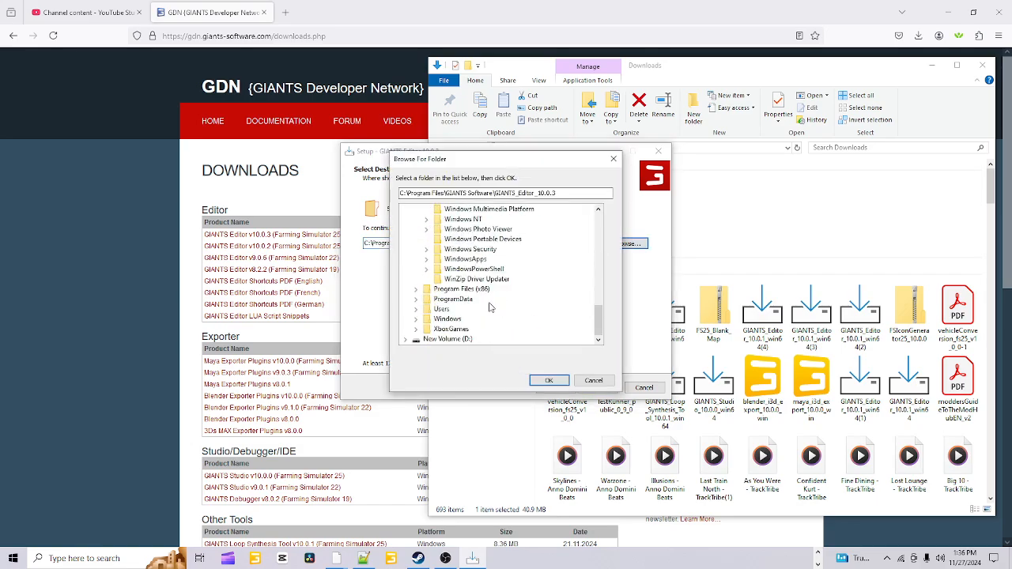
click(448, 339)
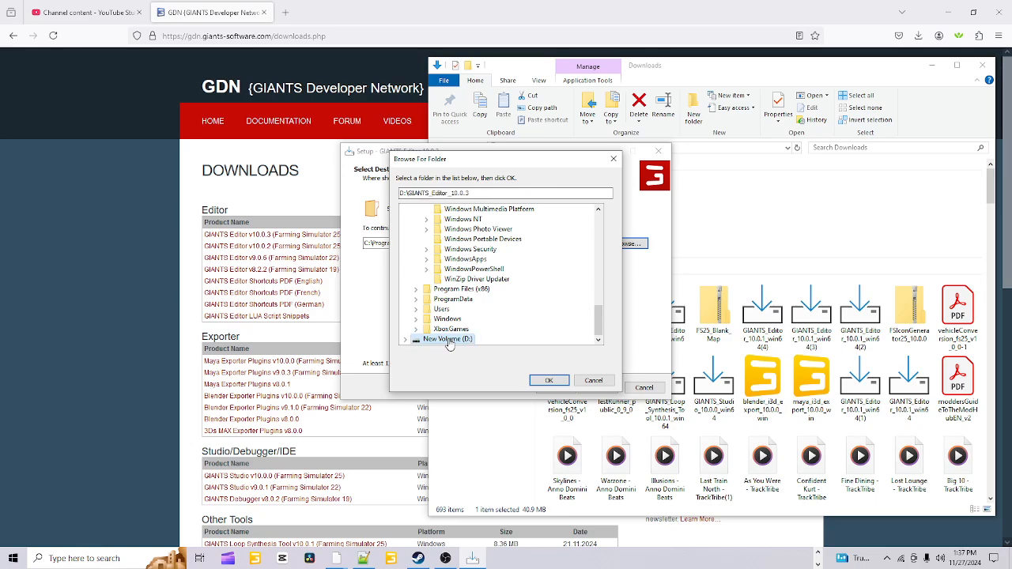
click(554, 381)
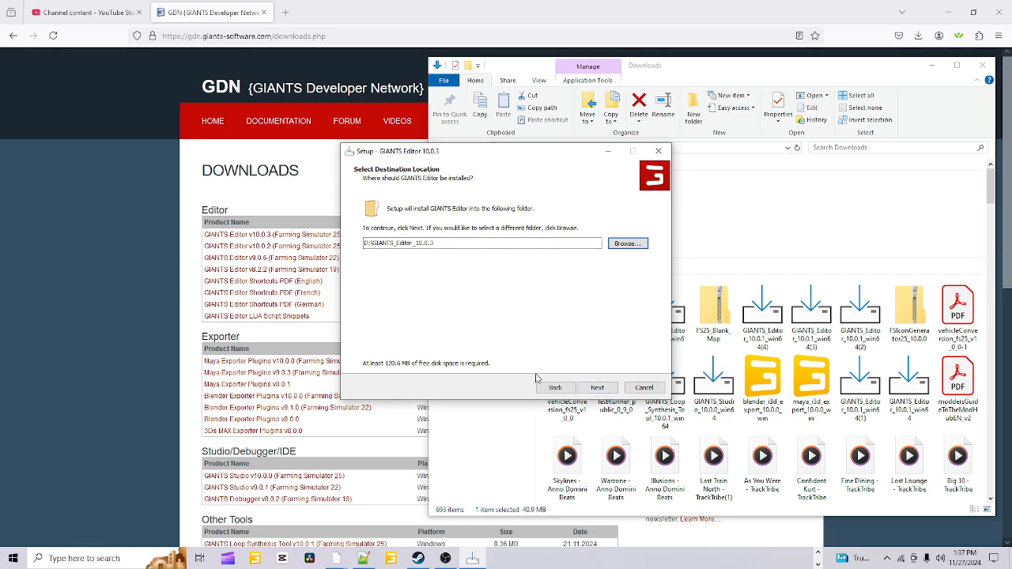
click(597, 387)
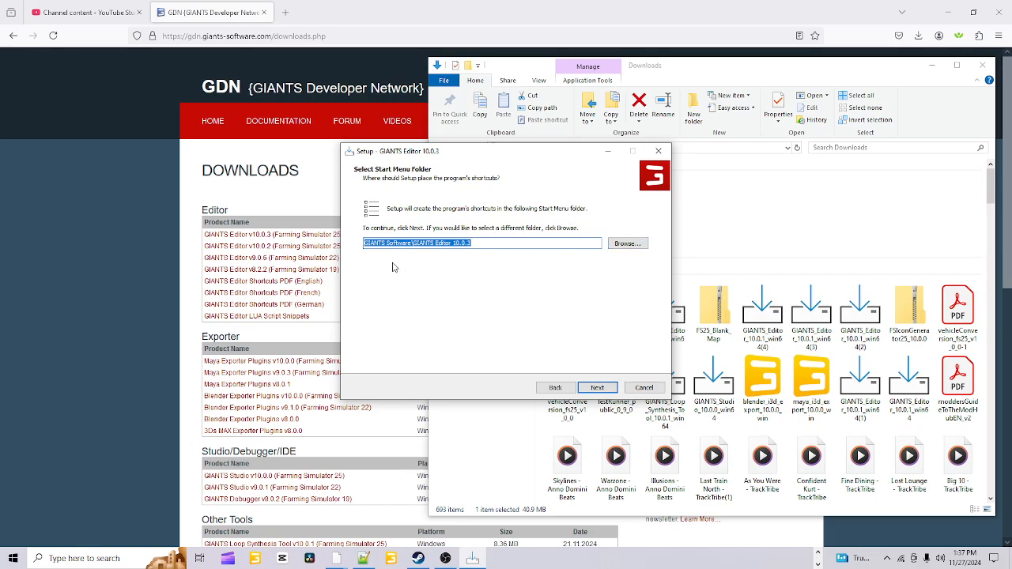
Install with the default Start Menu folder and a desktop shortcut, and finish setup with the readme and application set to open
click(600, 387)
click(369, 239)
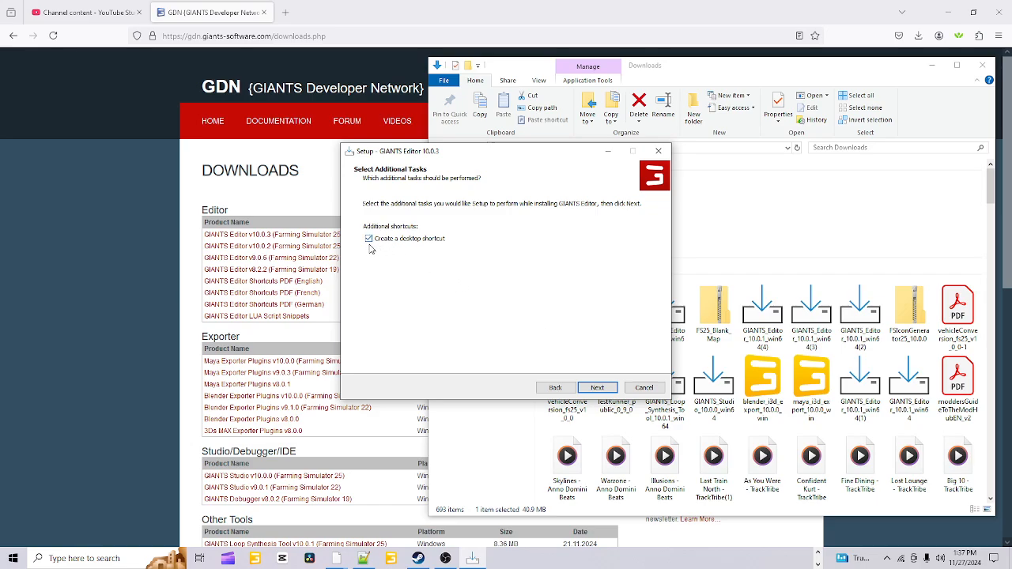
click(599, 387)
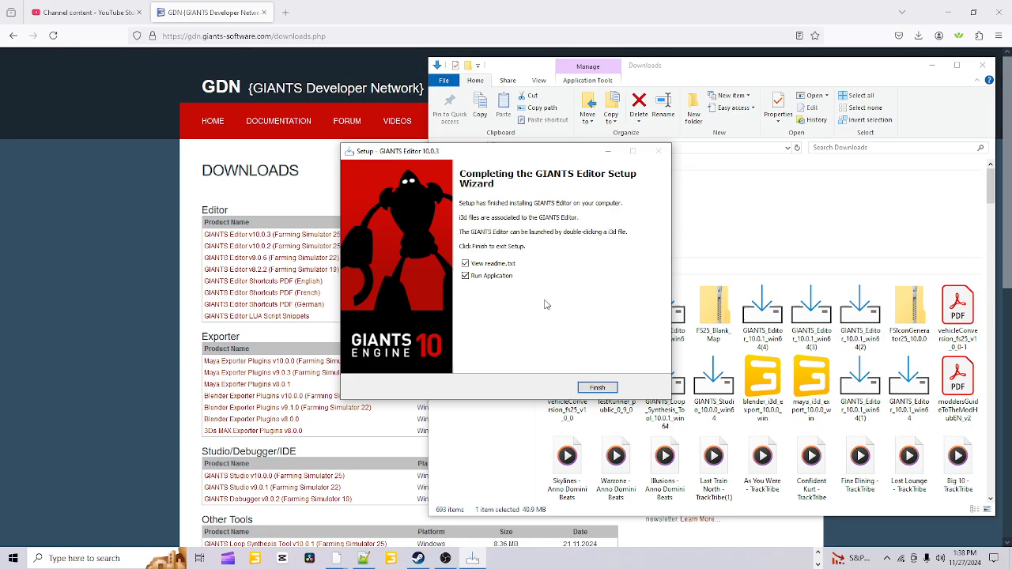
click(603, 389)
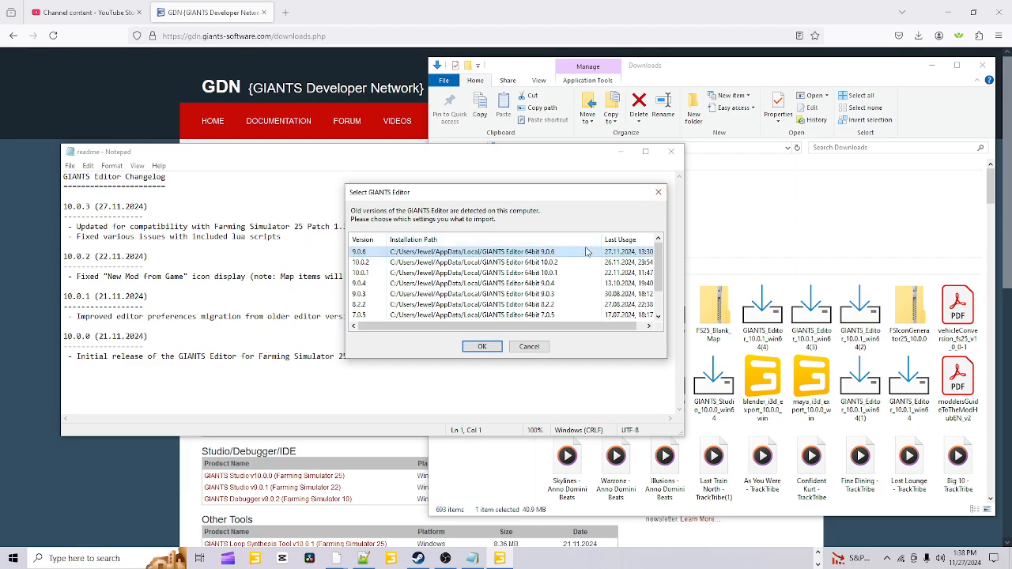
Dismiss the old-settings import, the welcome window and the readme, and maximize the GIANTS Editor window
click(658, 192)
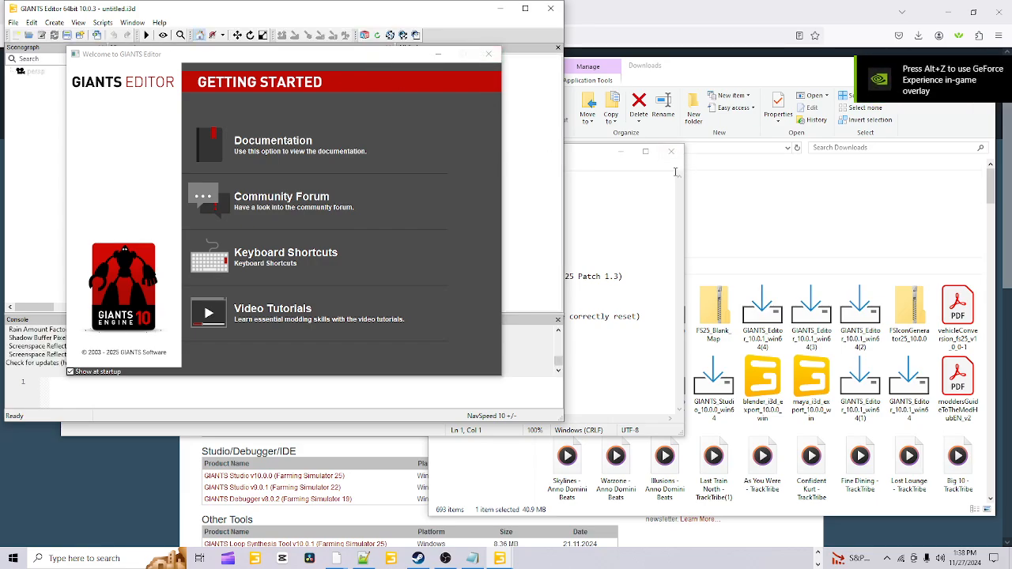
click(489, 54)
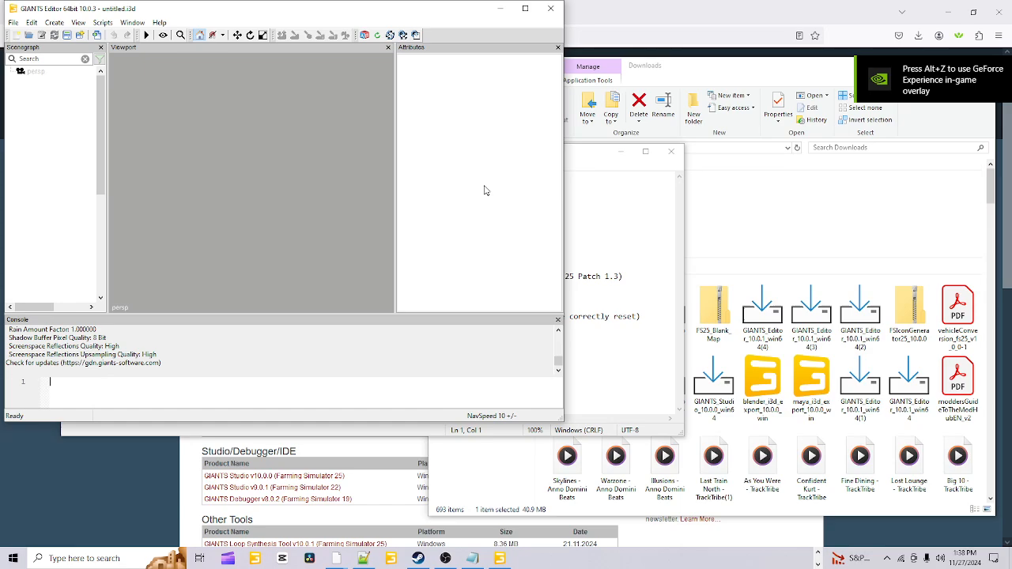
click(594, 162)
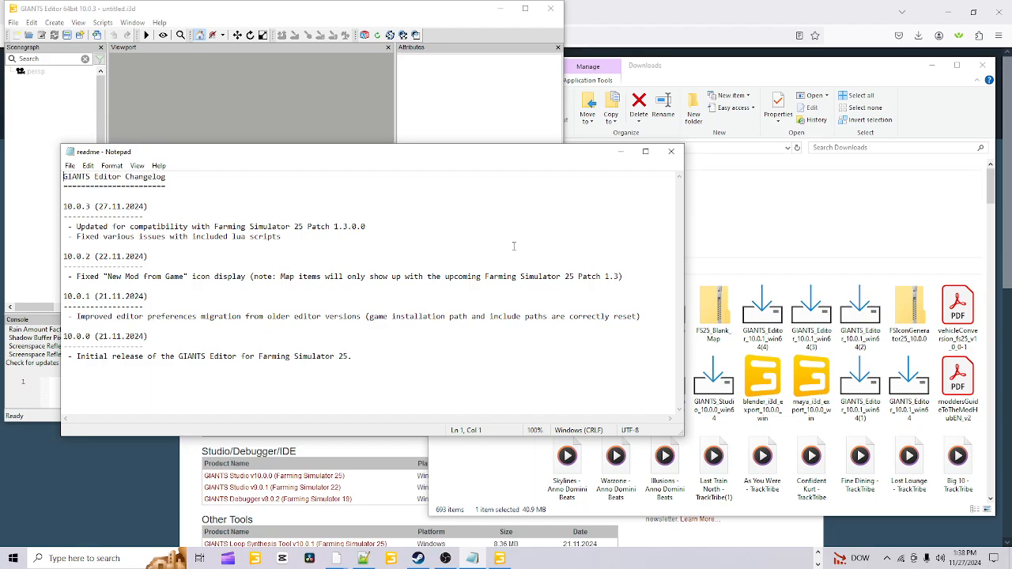
click(671, 151)
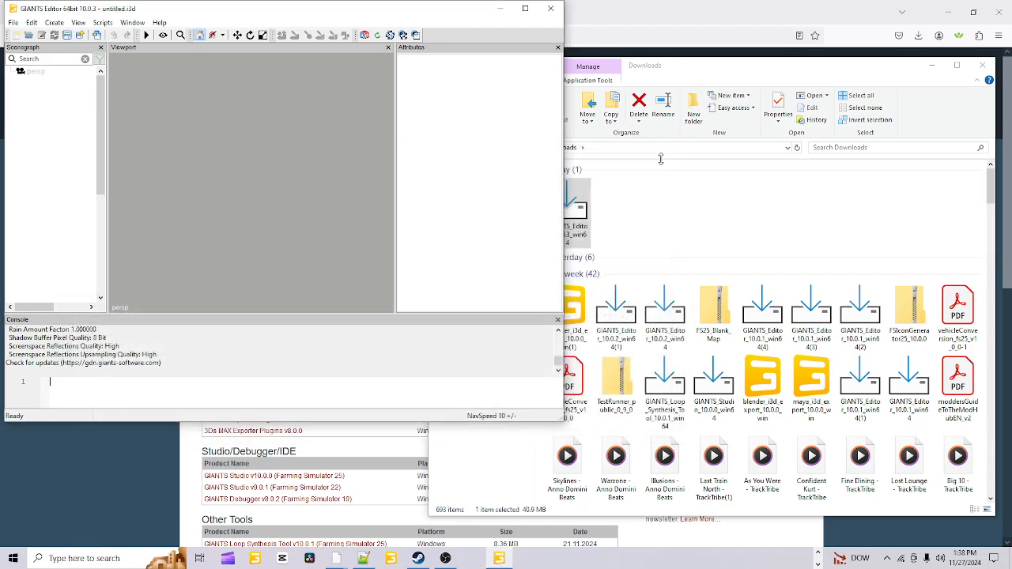
click(525, 9)
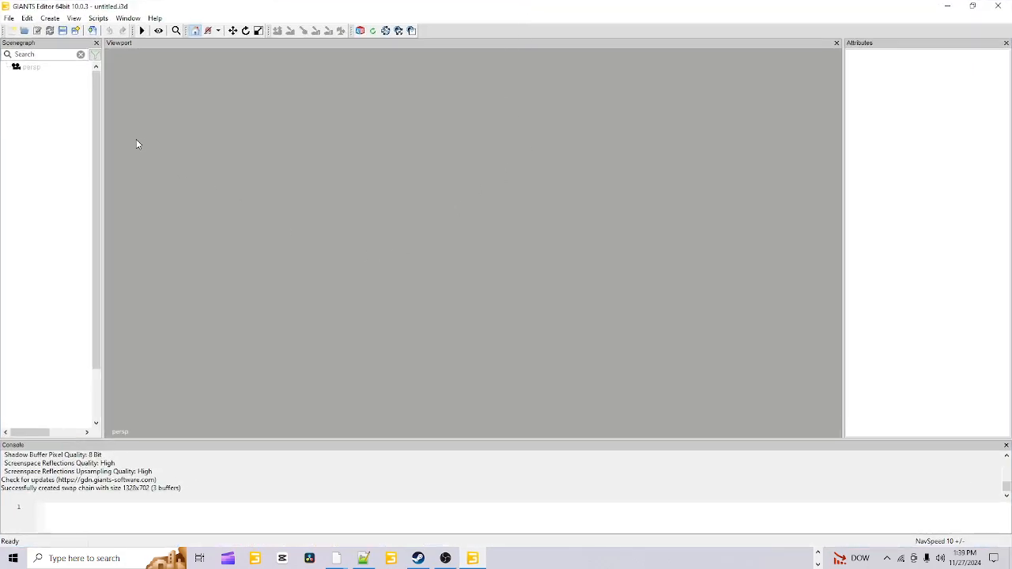
Start a new mod from game, filtering to Map Items and choosing Mod Map US
click(10, 19)
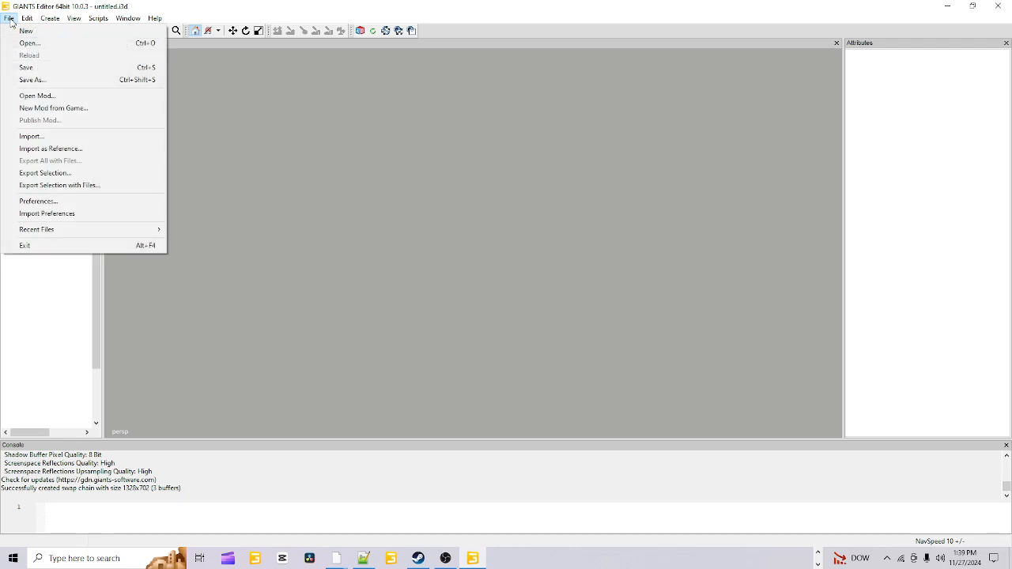
click(60, 109)
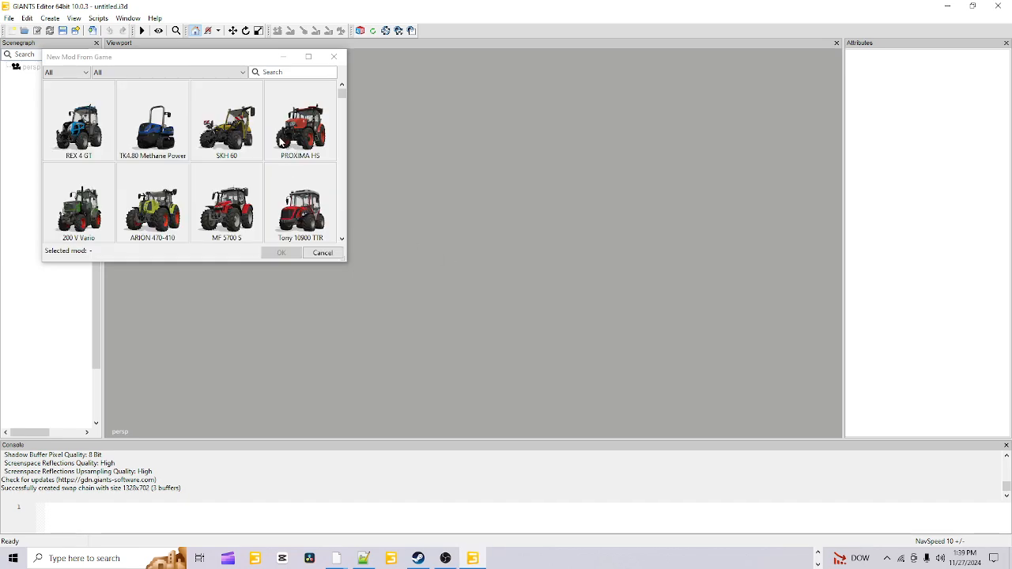
click(89, 76)
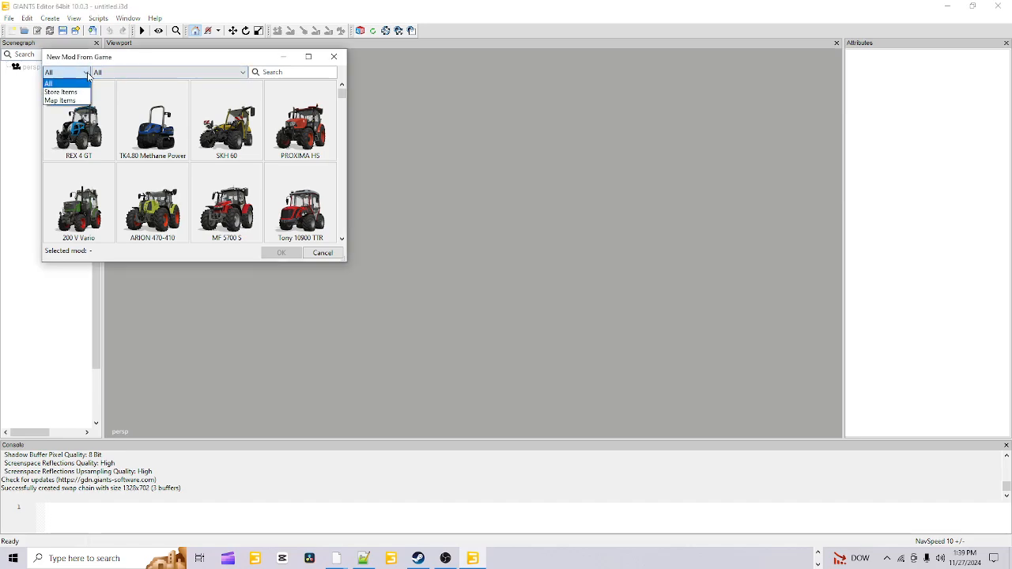
click(68, 97)
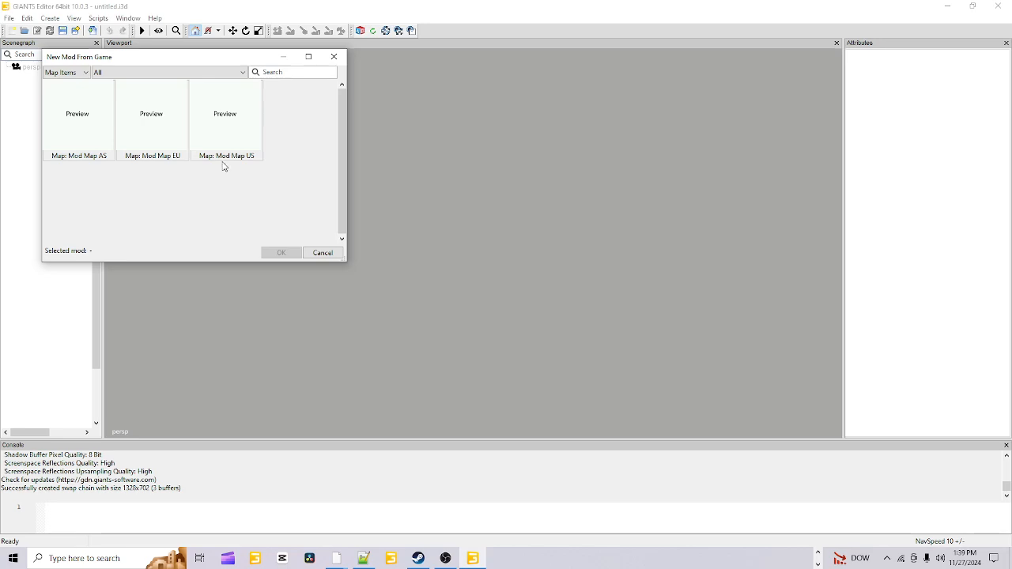
click(234, 131)
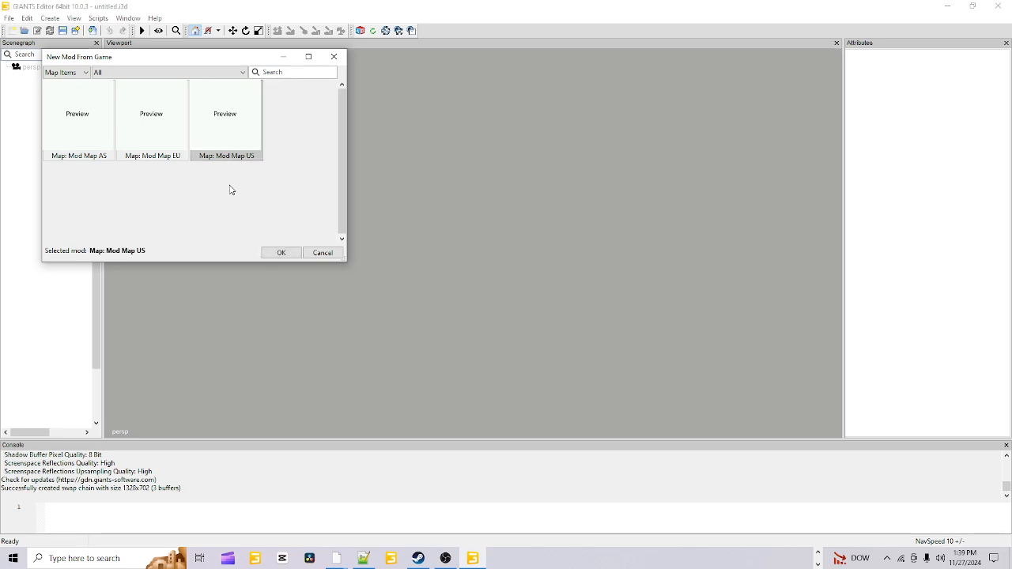
click(276, 253)
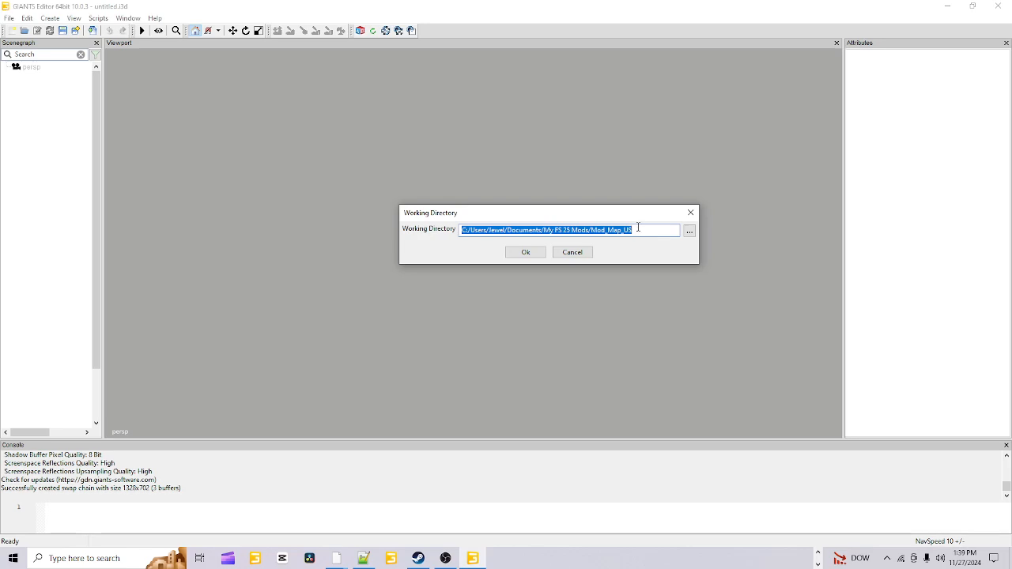
Change the mod's working directory so its final folder is TEST25 inside My FS 25 Mods, and create the map mod
click(635, 229)
drag(633, 230, 594, 242)
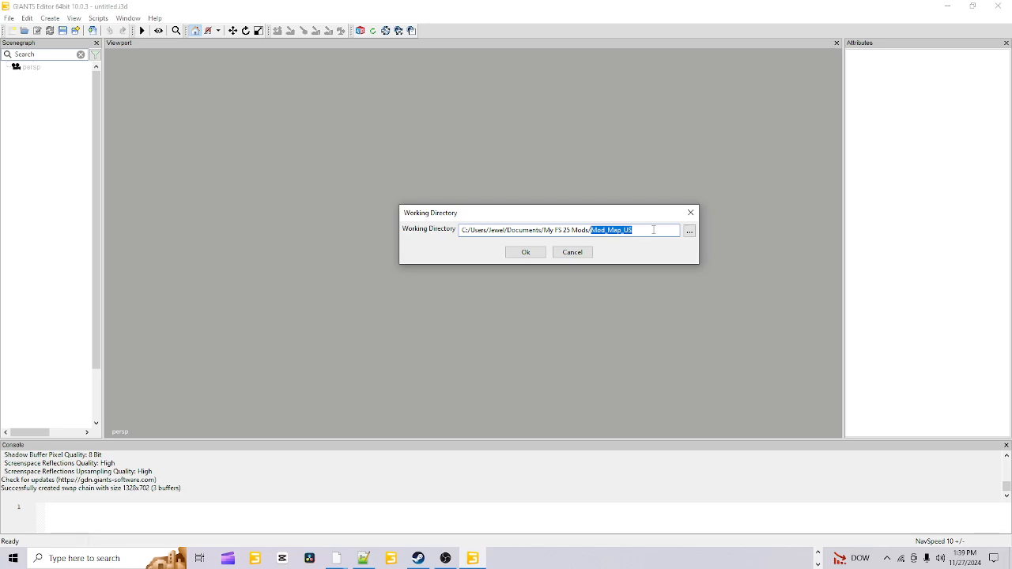
text(T)
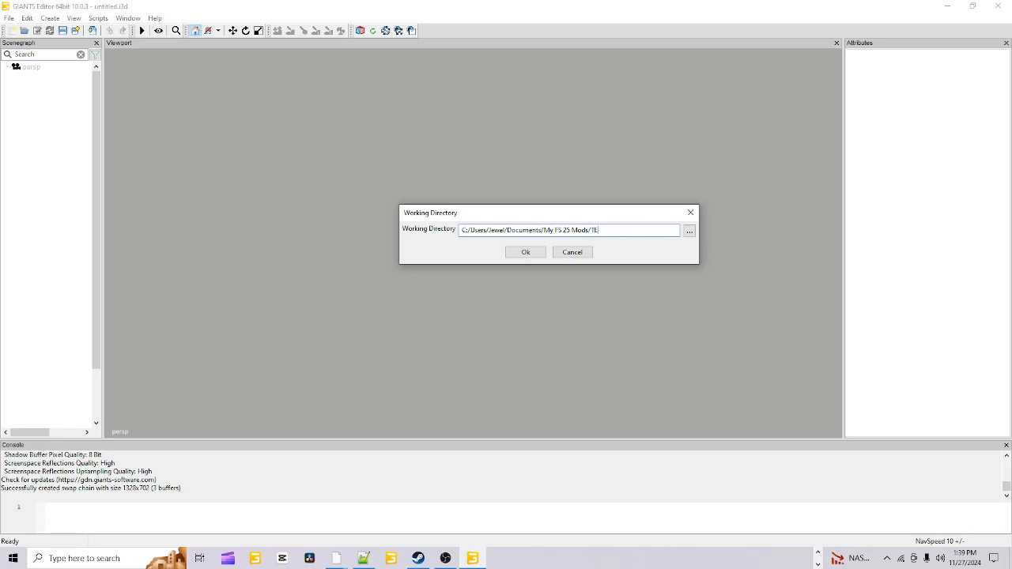
text(EST25)
click(527, 252)
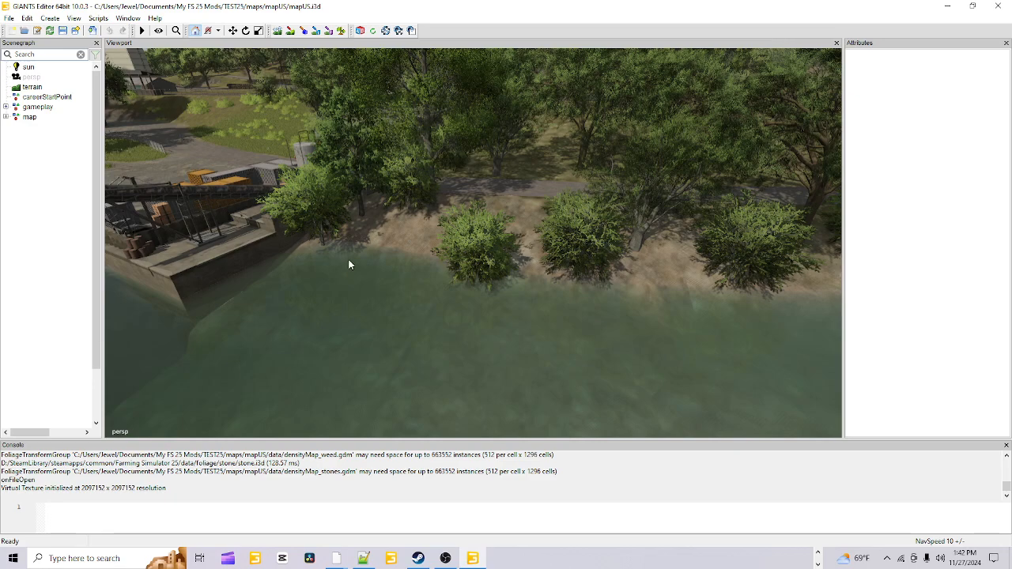
Examine the loaded US map around the river, the loading dock, the bridge, the silos and the surrounding fields
scroll(347, 259, down, 8)
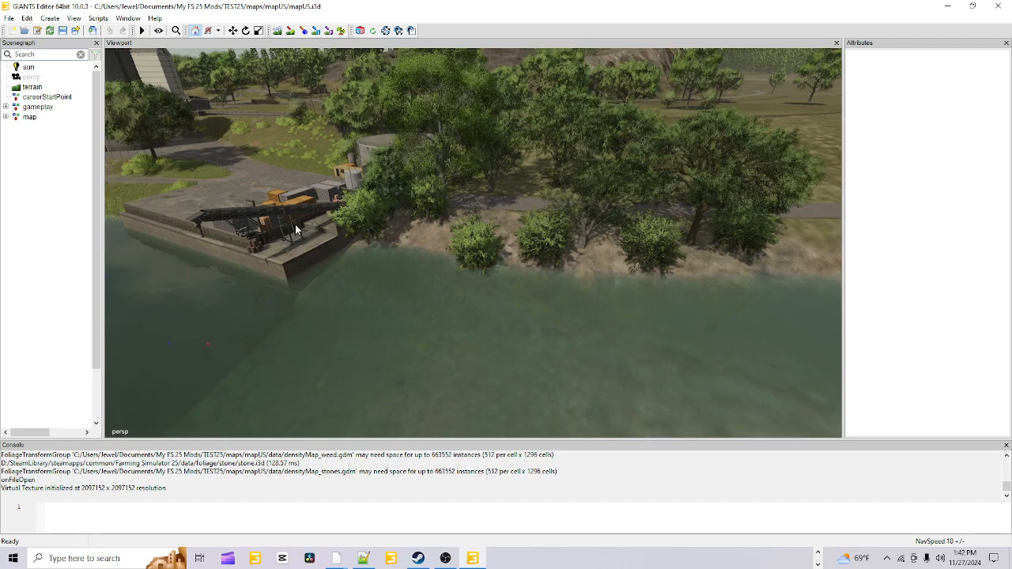
scroll(295, 229, down, 8)
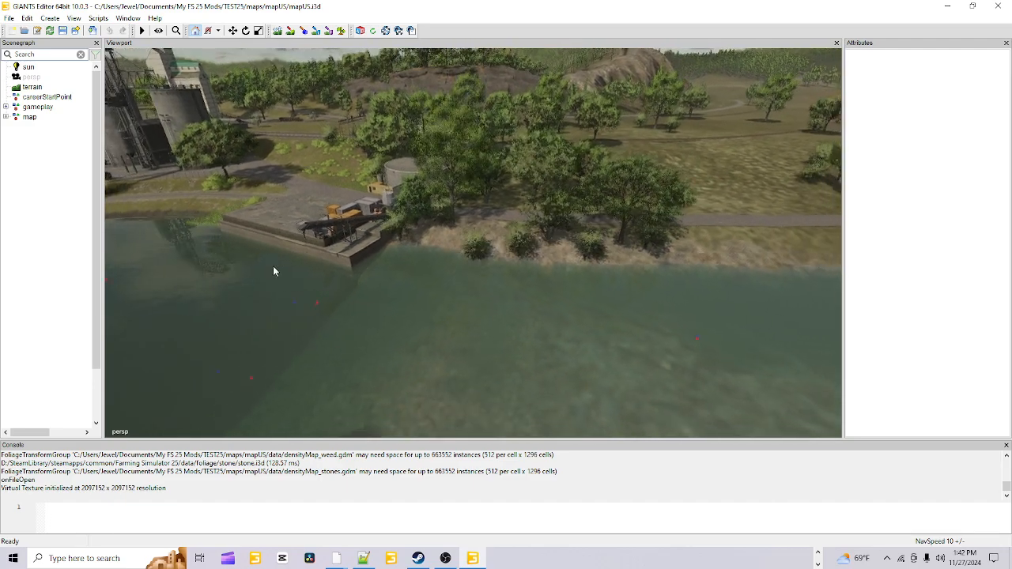
scroll(274, 269, down, 8)
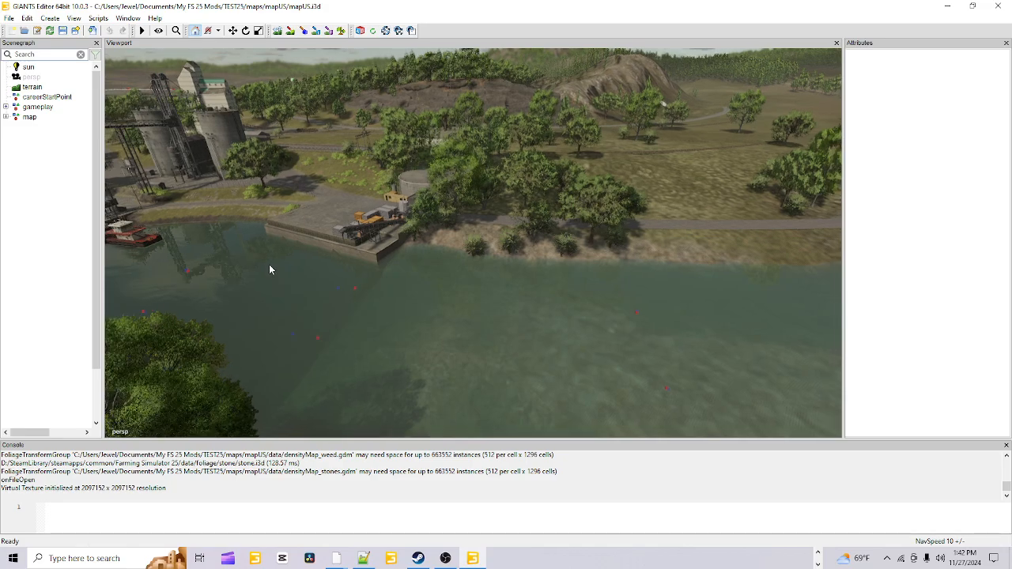
scroll(268, 267, down, 6)
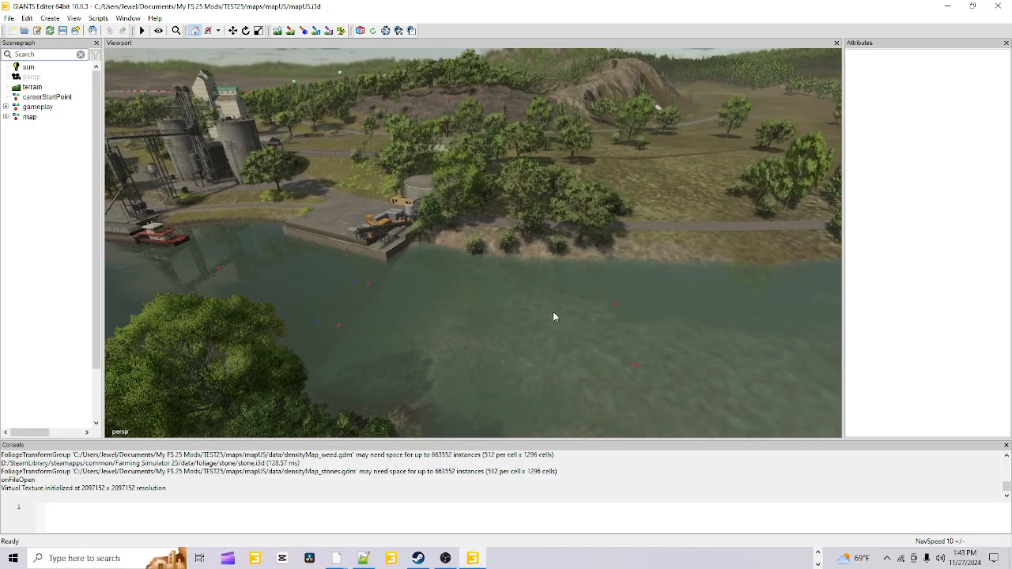
middle_drag(553, 317, 347, 333)
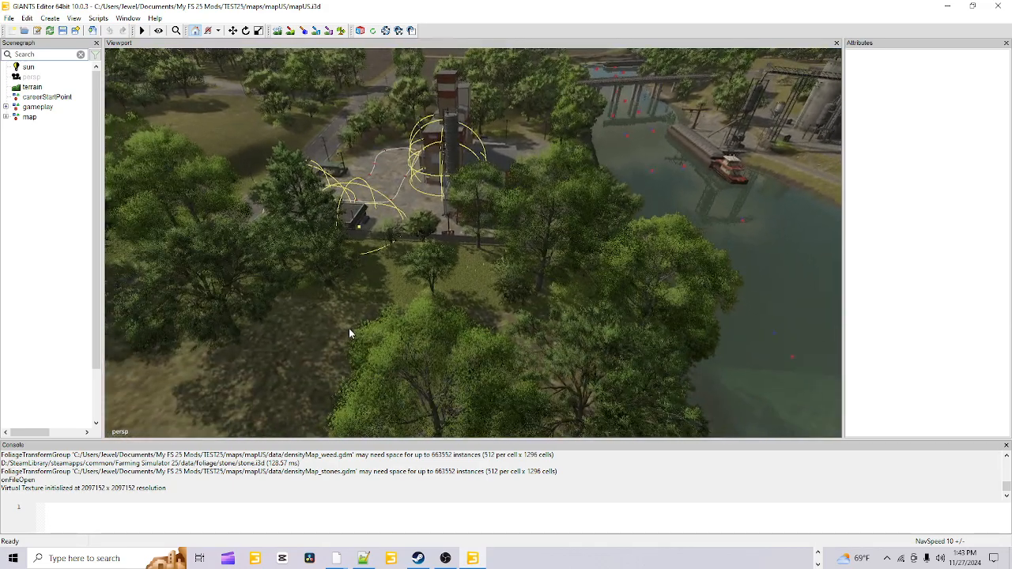
scroll(348, 332, down, 6)
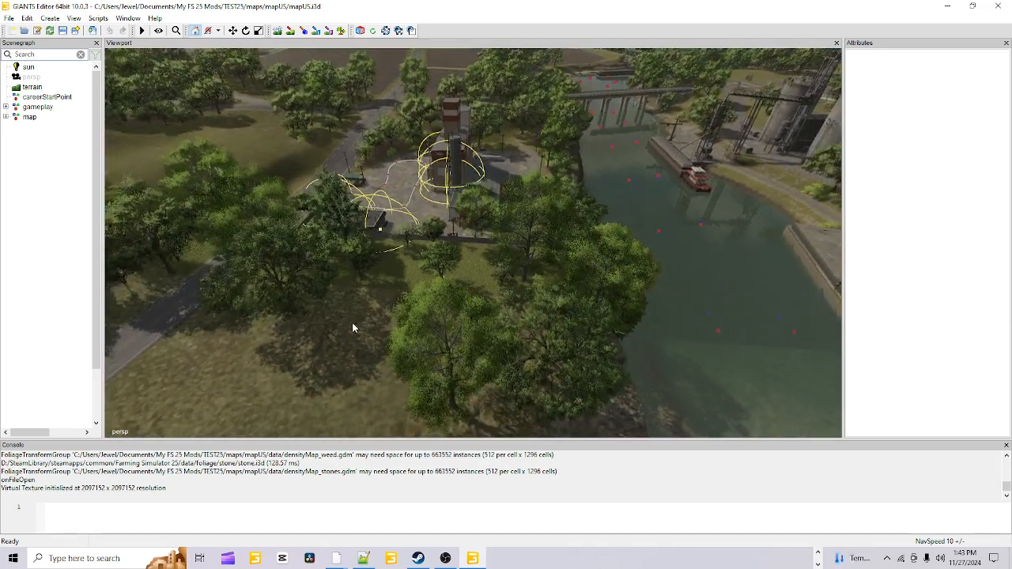
scroll(343, 313, down, 4)
alt+drag(489, 302, 114, 260)
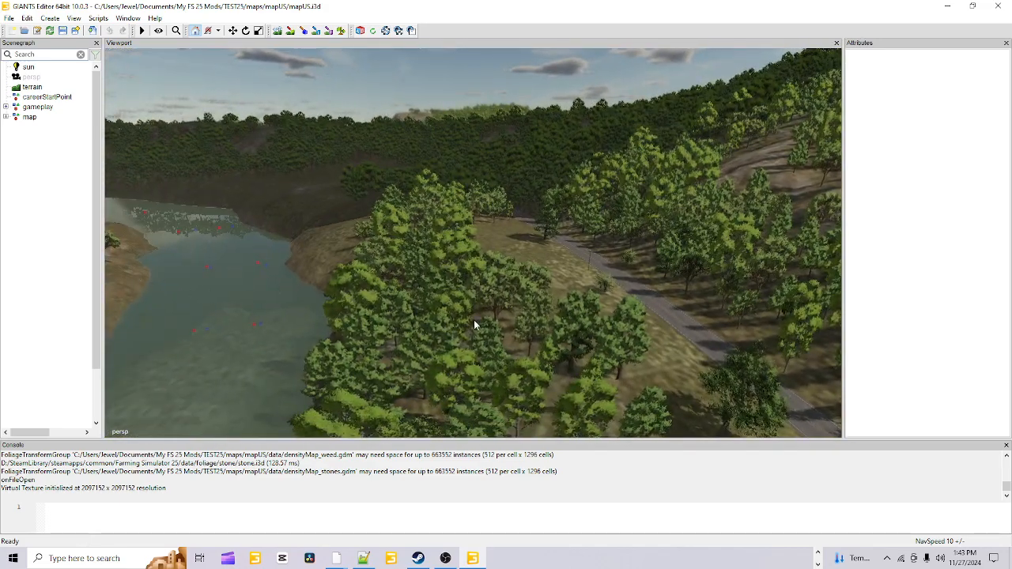
alt+drag(474, 319, 325, 310)
alt+drag(519, 319, 432, 221)
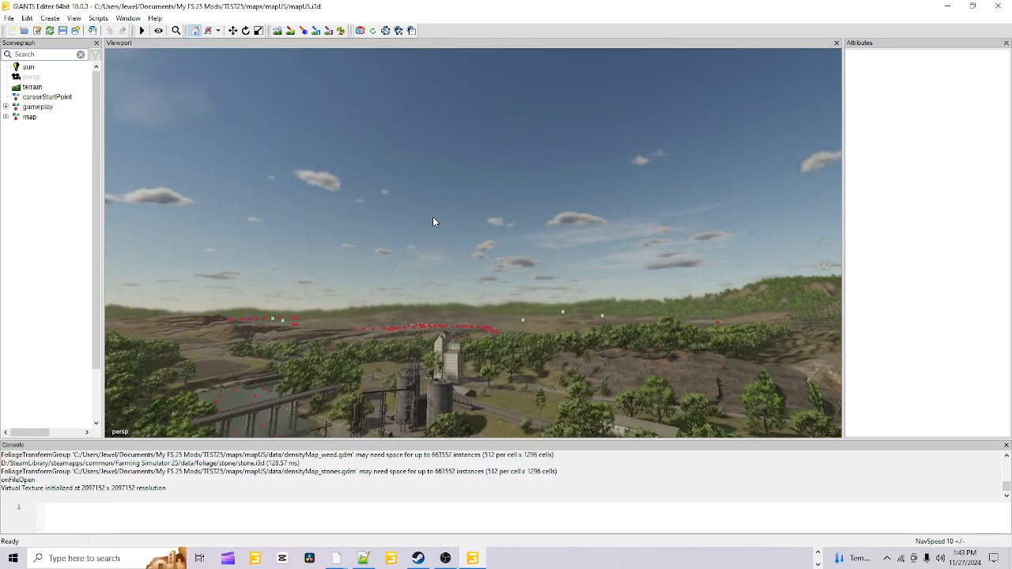
scroll(431, 213, up, 8)
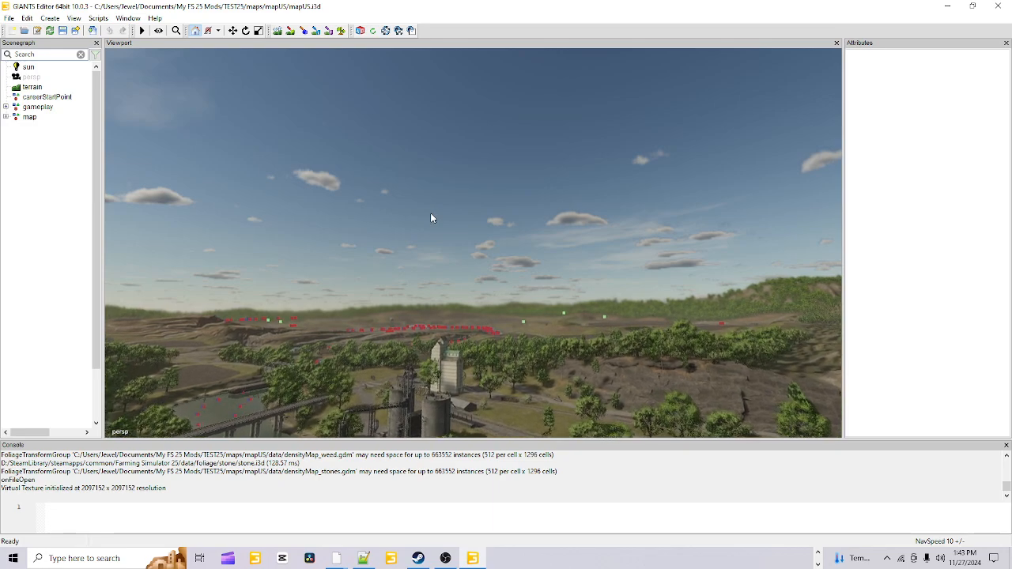
scroll(431, 212, up, 8)
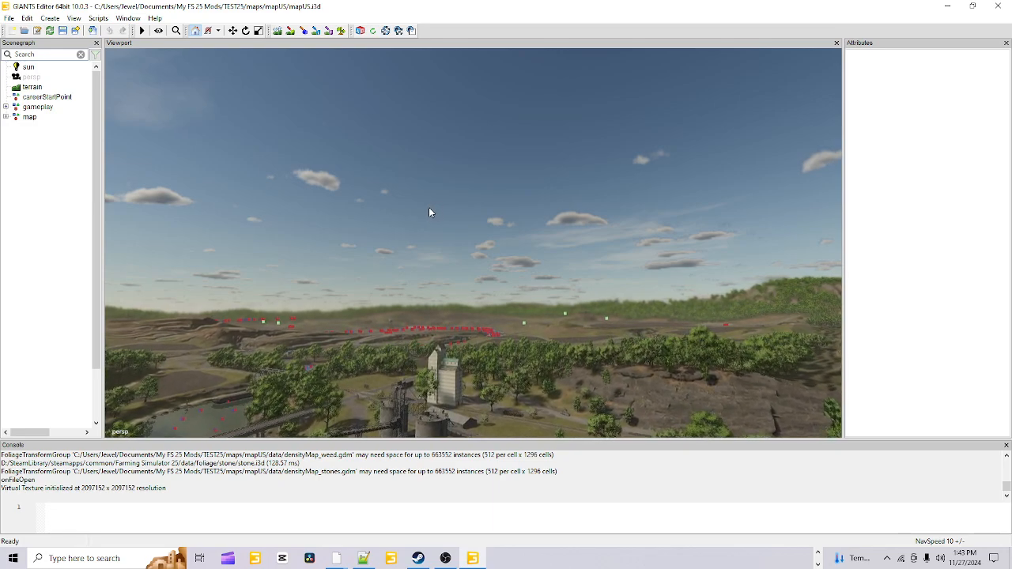
scroll(428, 208, up, 8)
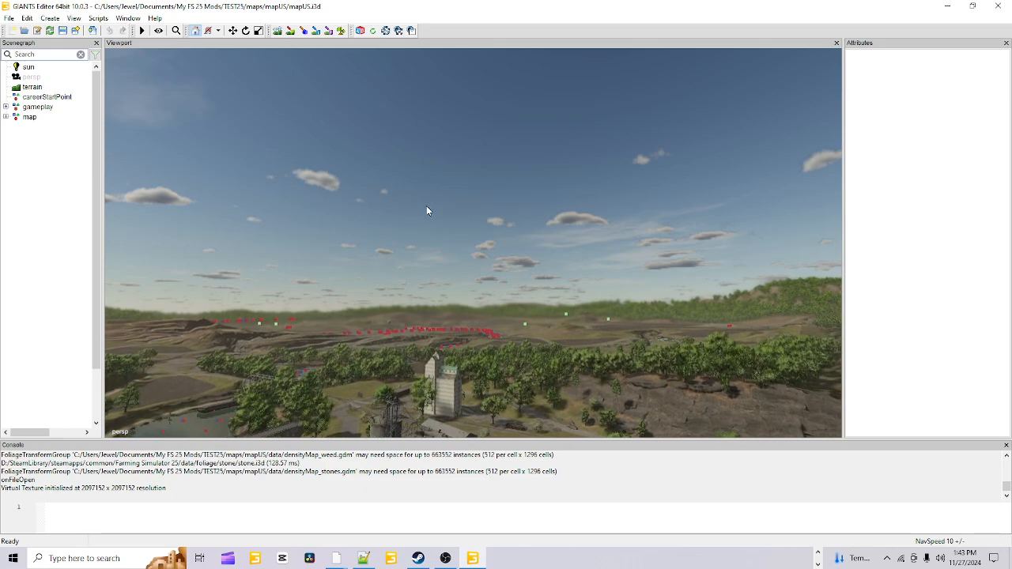
right_drag(427, 207, 442, 315)
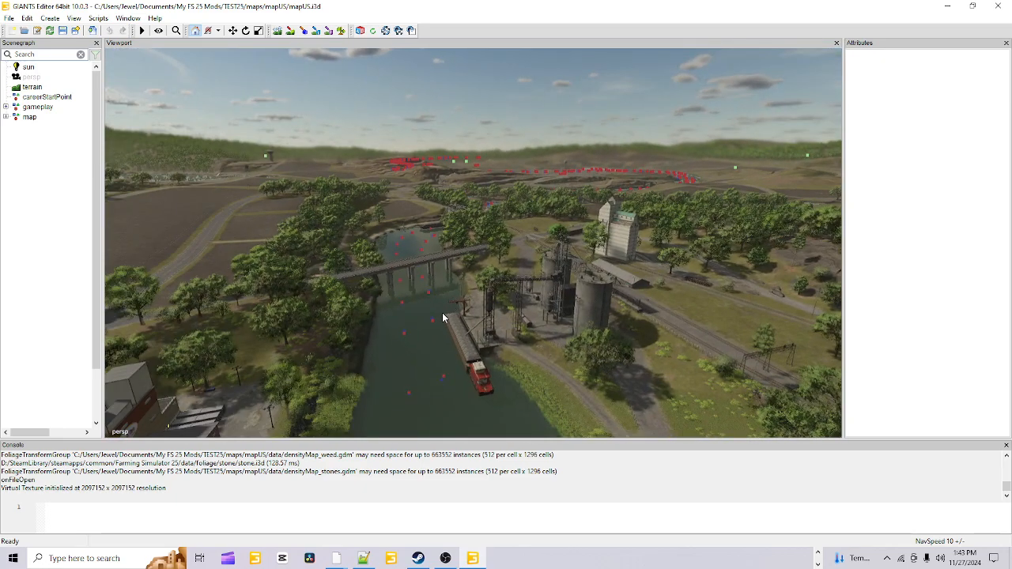
alt+drag(537, 342, 493, 358)
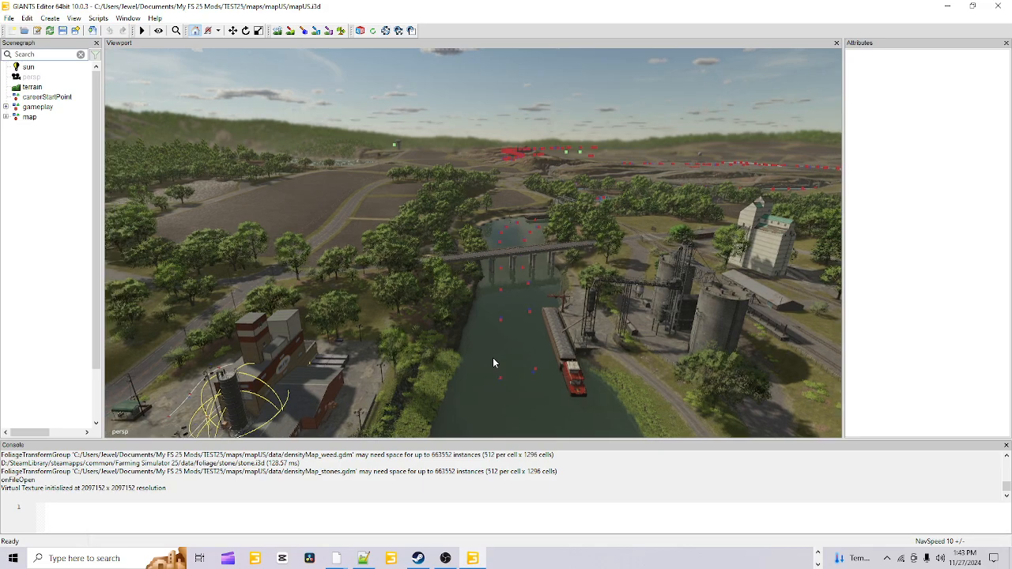
alt+drag(492, 358, 570, 330)
alt+drag(376, 264, 435, 289)
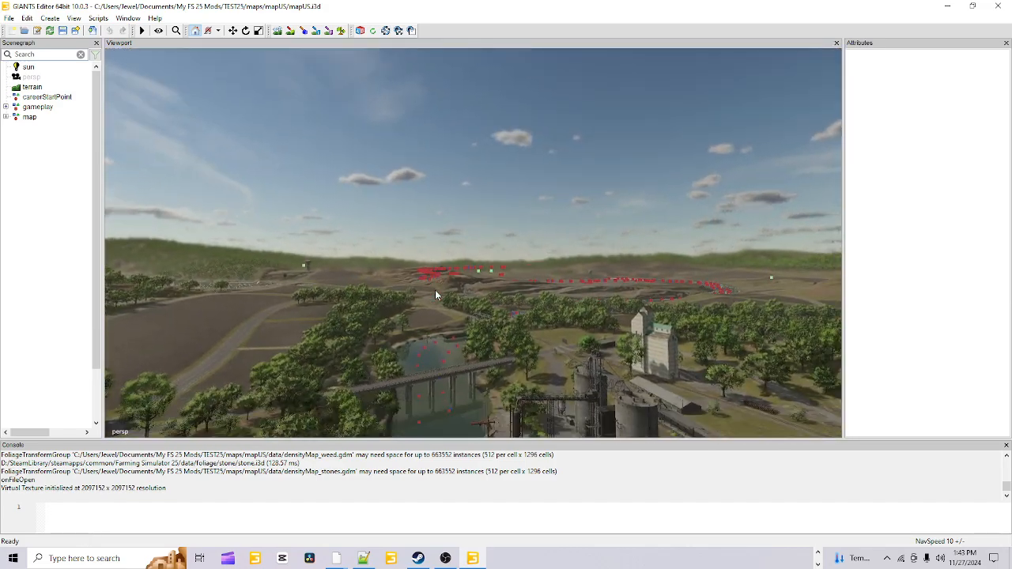
Save the mapUS.i3d scene of the new mod
click(8, 17)
click(98, 17)
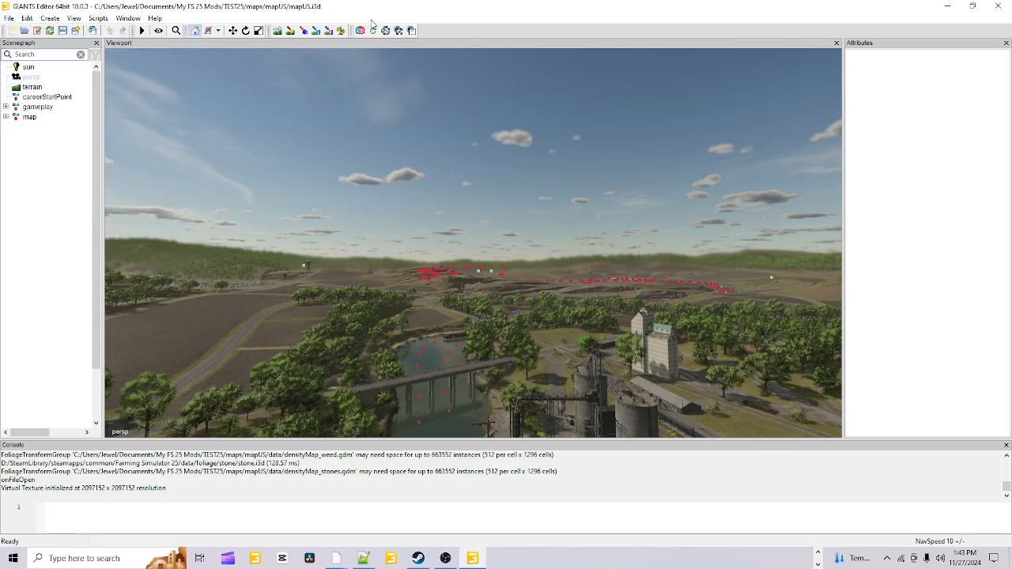
click(62, 30)
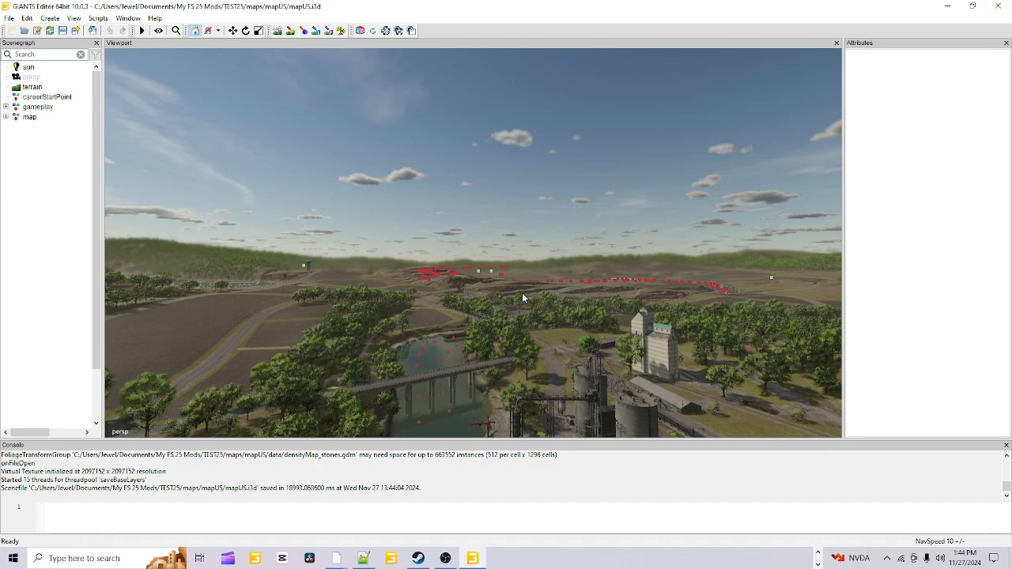
Show the object attributes, select the white grain elevator museum building, and examine its user attributes and visibility conditions
click(124, 18)
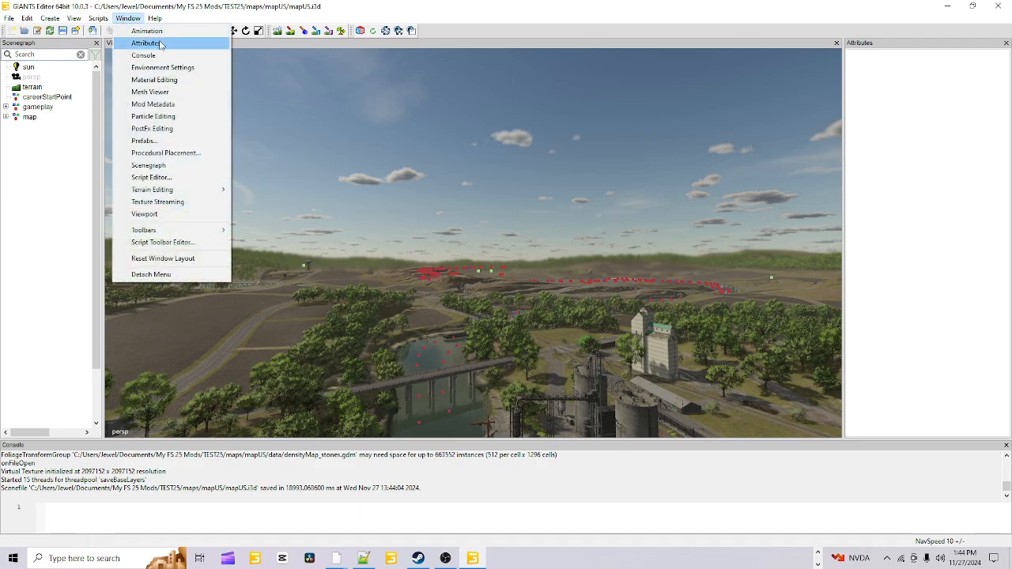
click(160, 45)
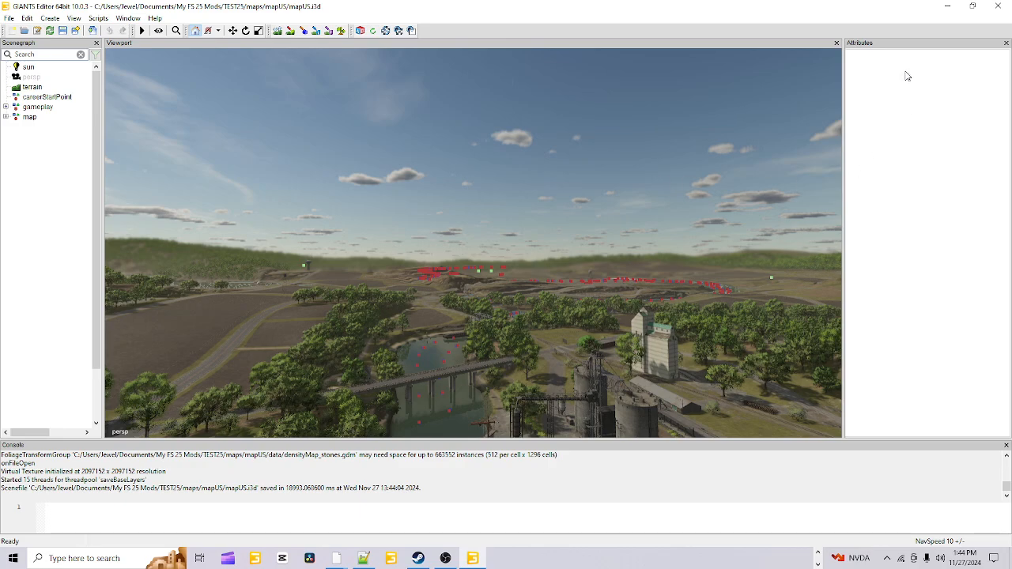
click(662, 366)
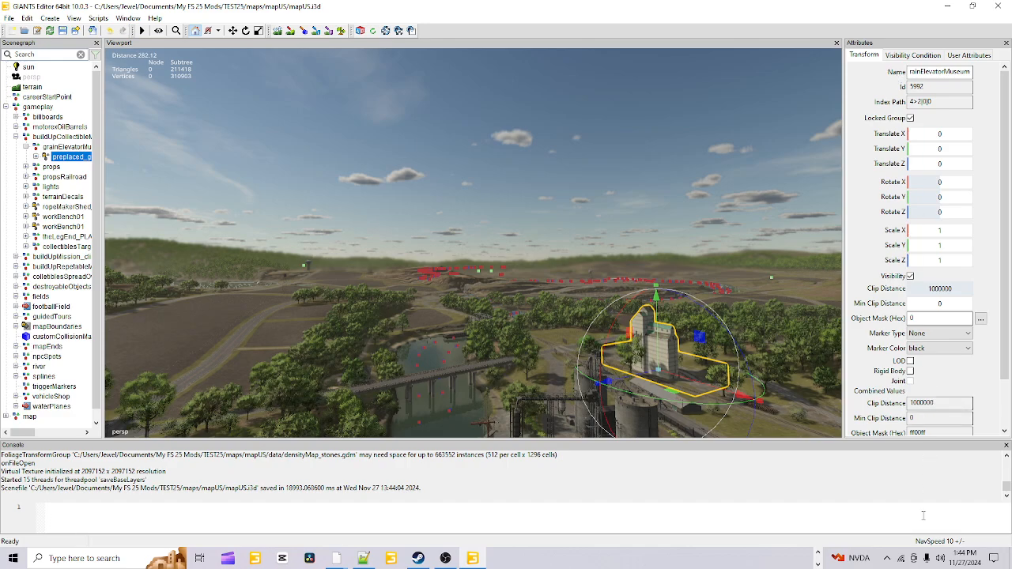
click(966, 56)
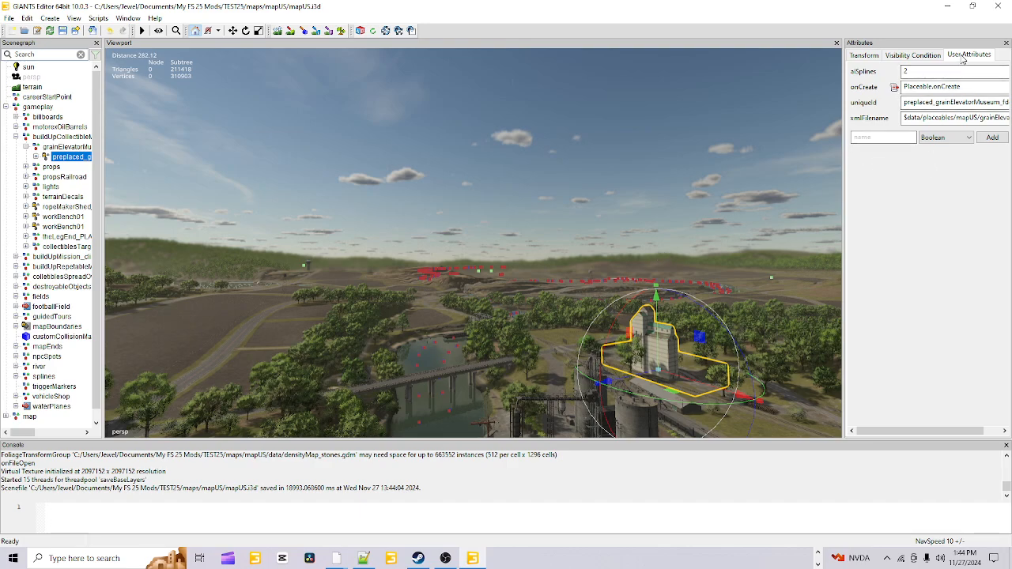
click(913, 56)
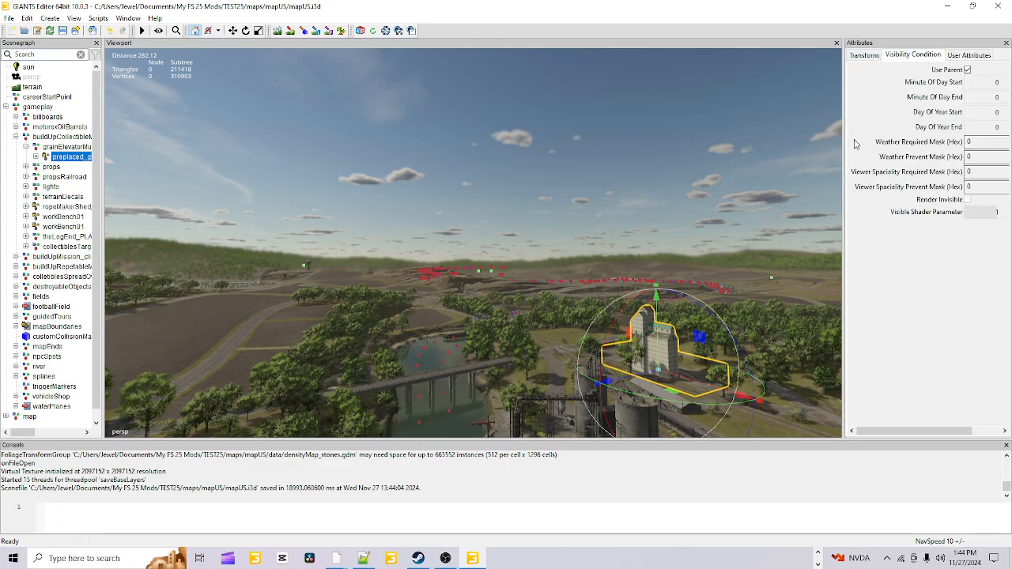
Widen the attributes area so its fields show fully, and review the grain elevator's transform settings
drag(844, 148, 787, 146)
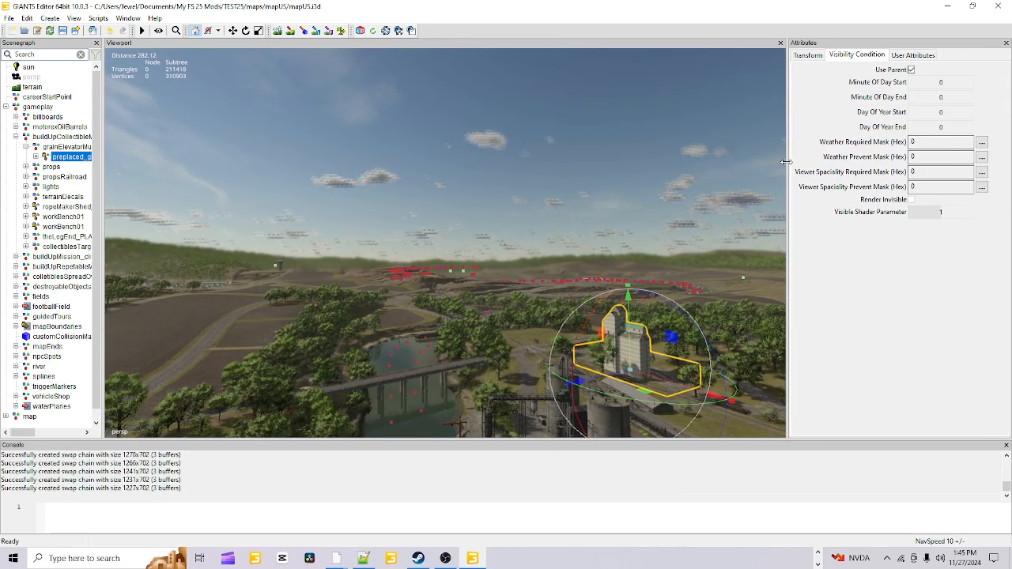
click(807, 55)
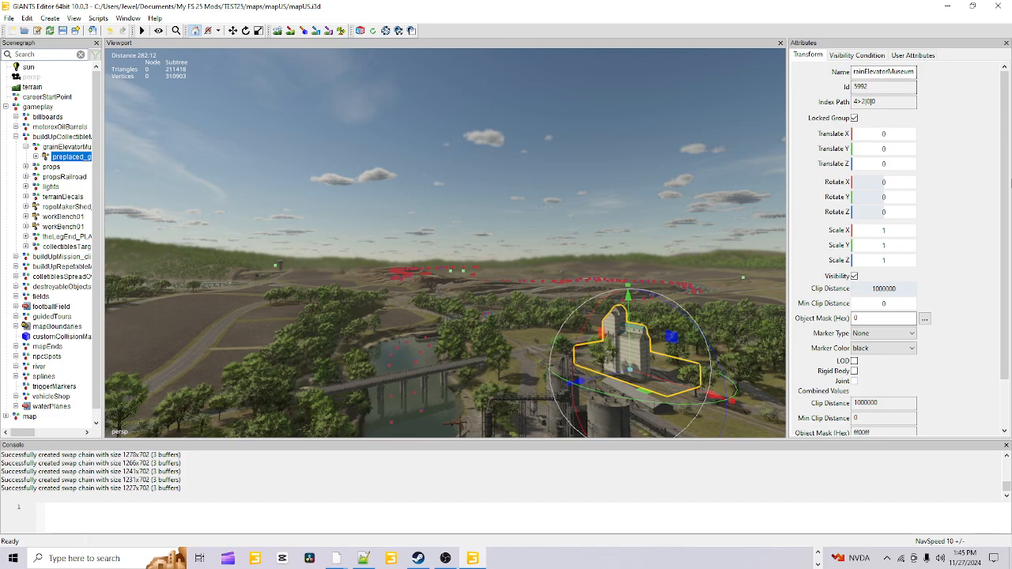
scroll(968, 226, down, 2)
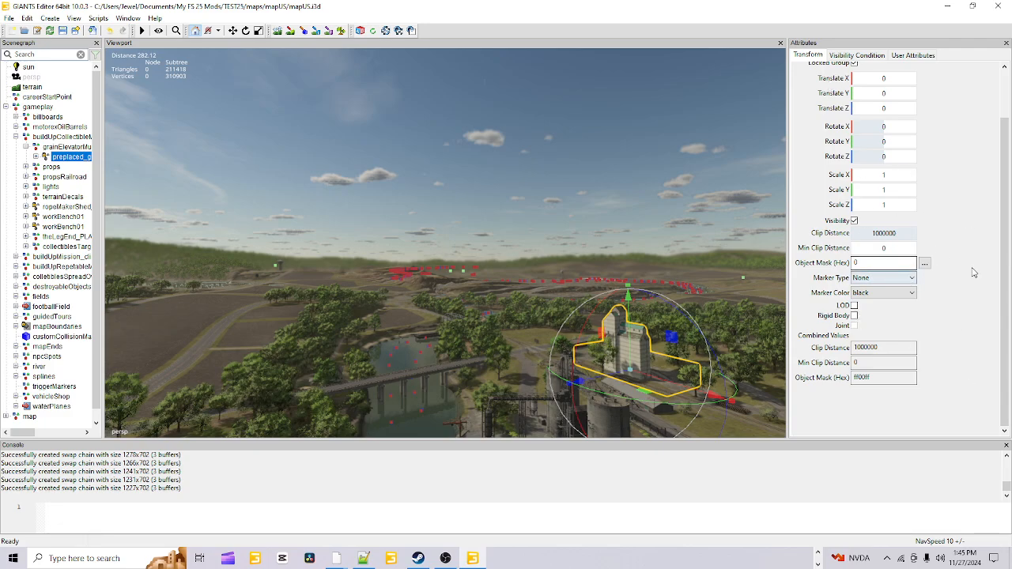
scroll(973, 272, up, 2)
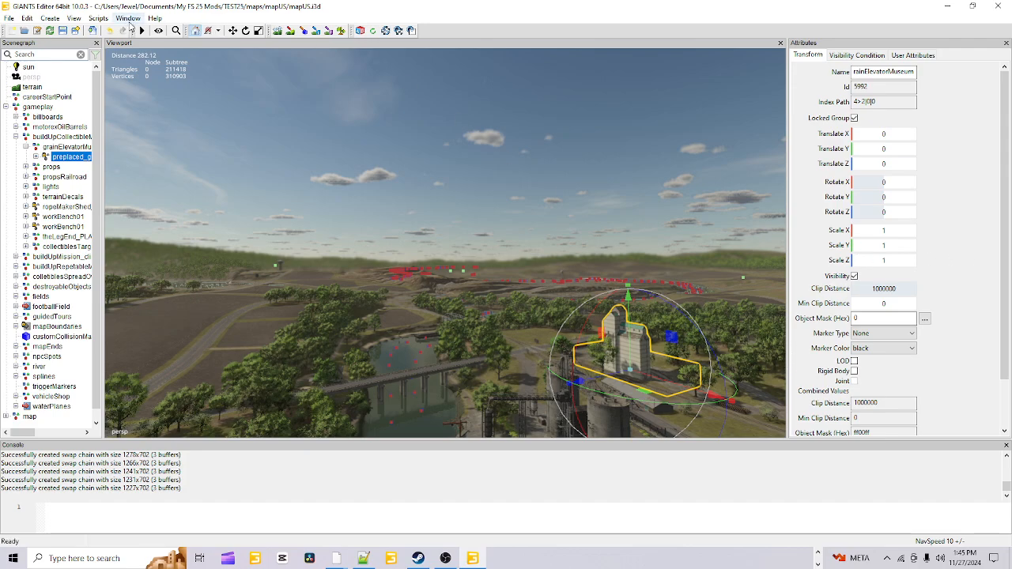
Display the terrain height editing tools and look through their brush, erosion and view settings
click(129, 19)
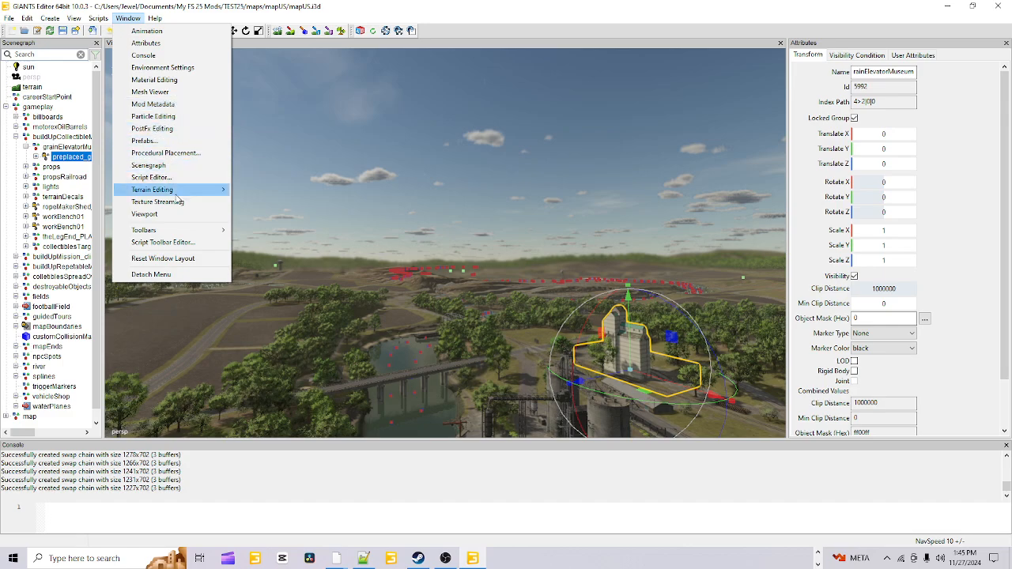
mouse_move(175, 193)
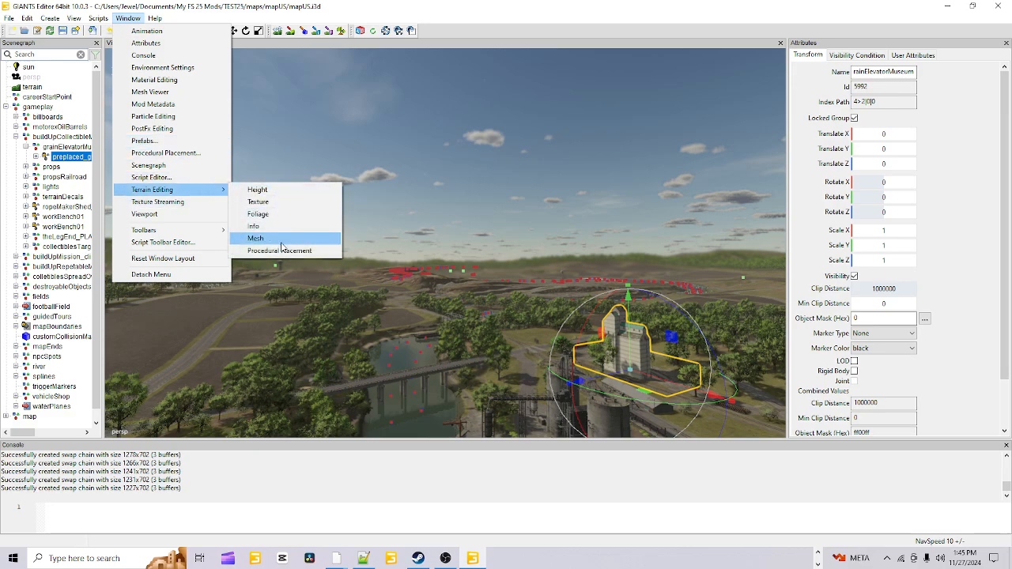
click(284, 192)
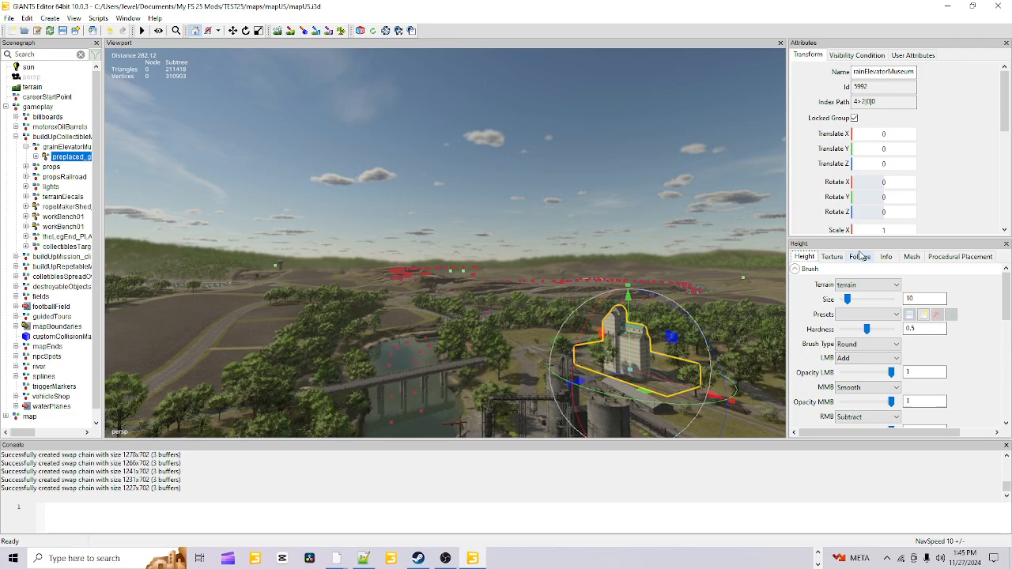
scroll(940, 325, down, 10)
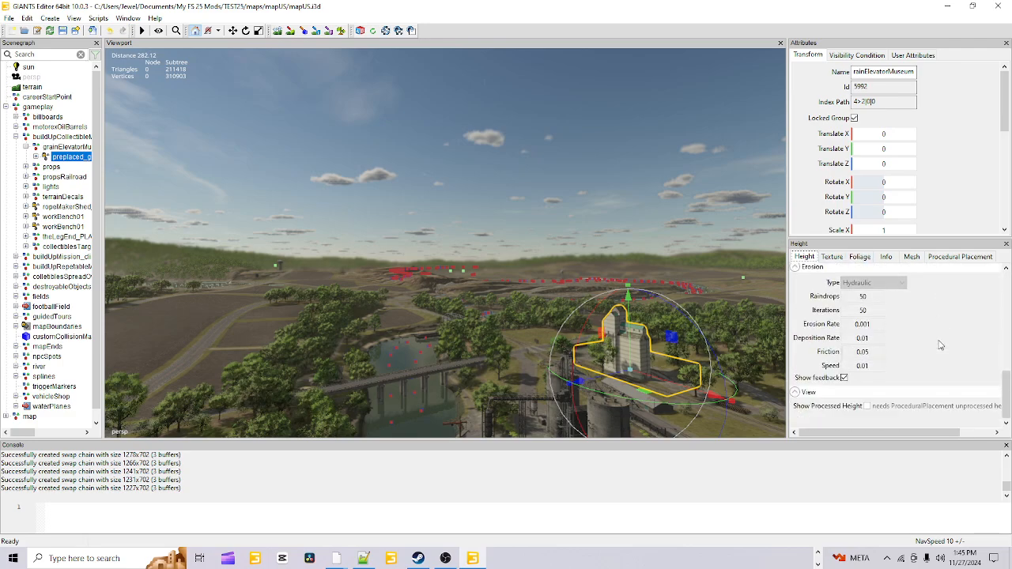
scroll(941, 346, up, 10)
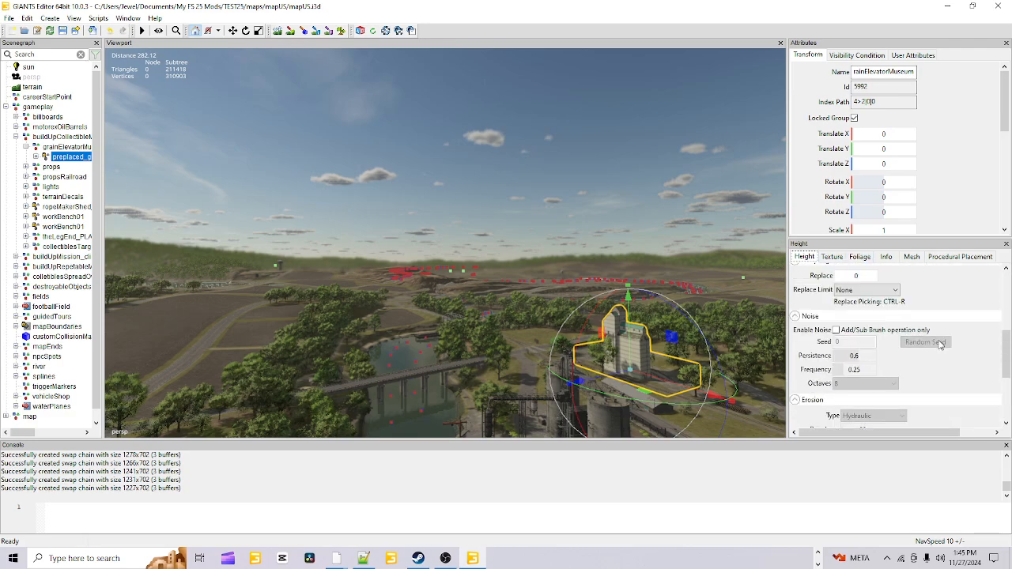
Look through the terrain texture painting settings and the foliage brush and layer settings
click(840, 261)
scroll(938, 381, down, 5)
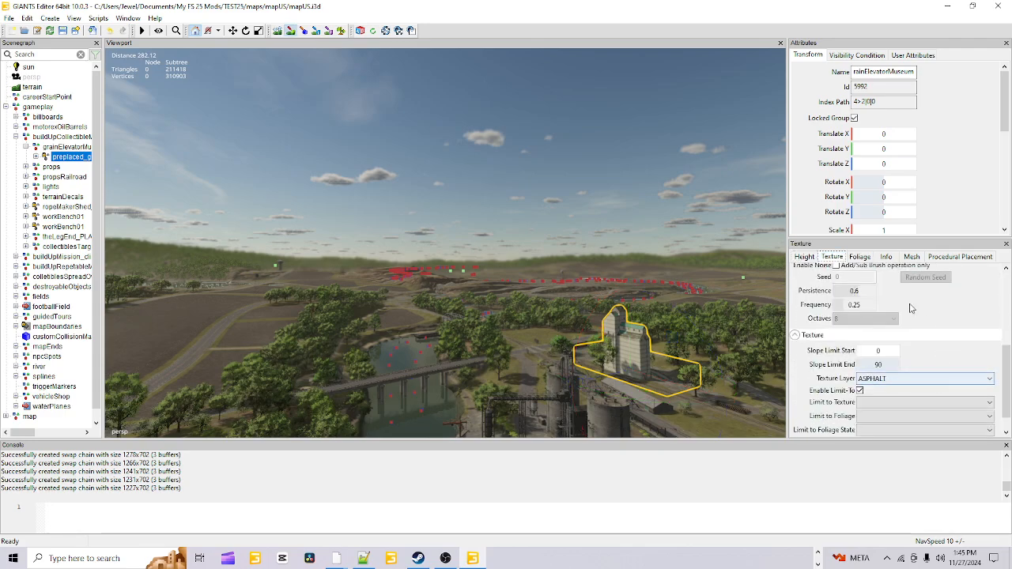
click(859, 257)
scroll(980, 379, down, 3)
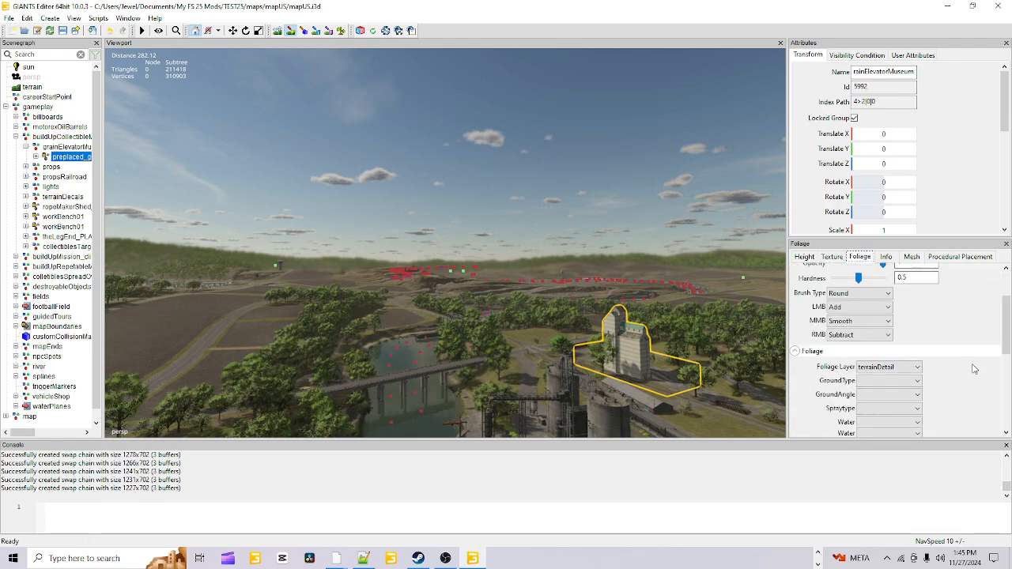
scroll(974, 368, down, 2)
scroll(974, 369, up, 5)
Review the terrain info layer, mesh and procedural placement settings, including their brush and noise options
click(884, 258)
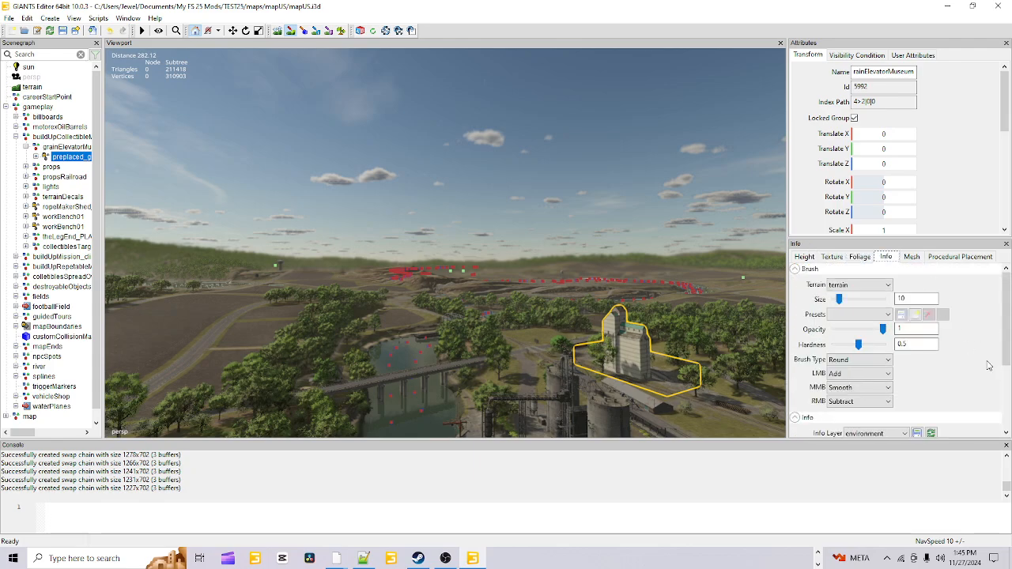
scroll(987, 365, down, 3)
scroll(988, 366, up, 3)
click(911, 257)
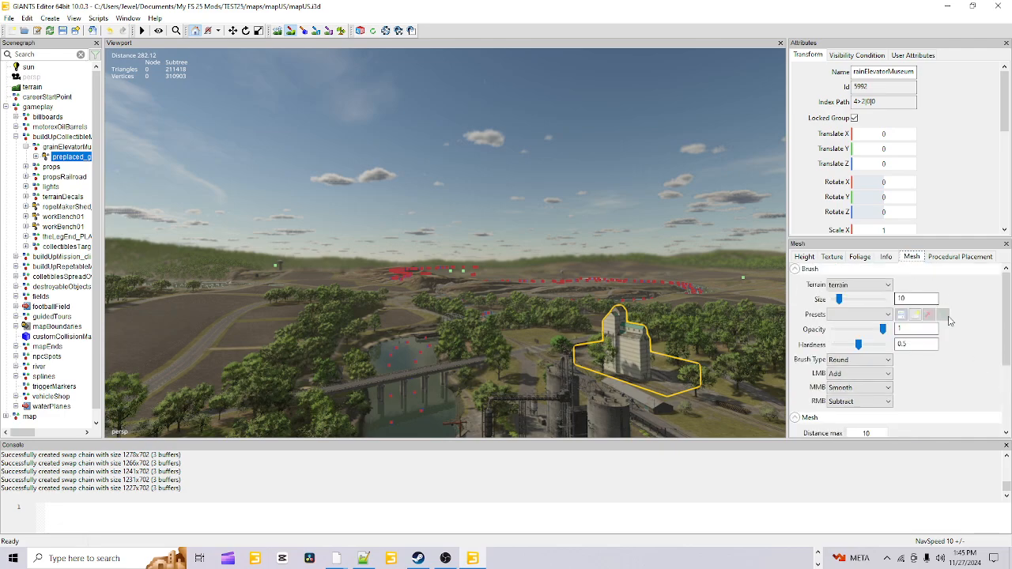
scroll(977, 390, down, 3)
scroll(976, 391, up, 3)
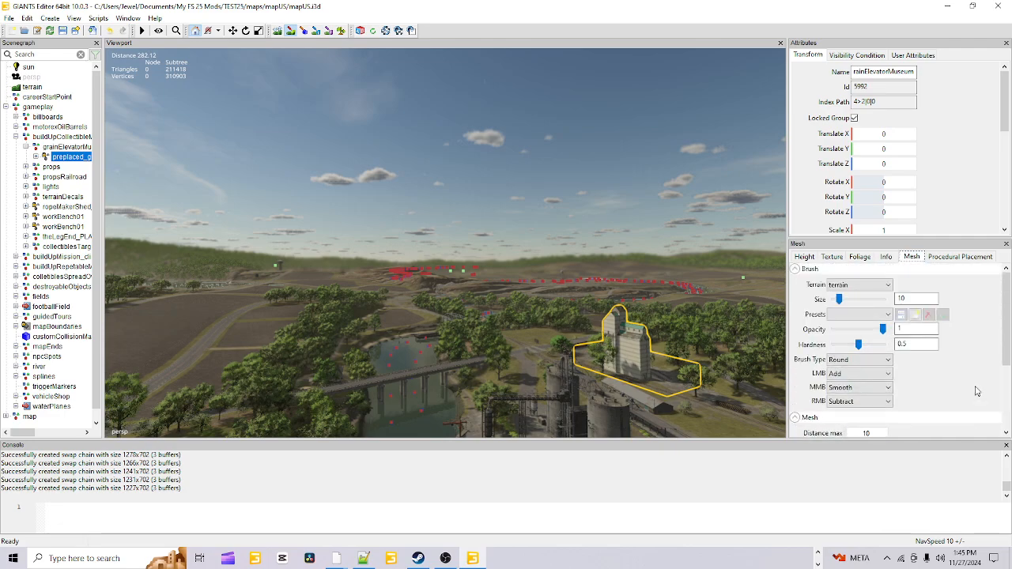
click(958, 258)
scroll(982, 361, down, 4)
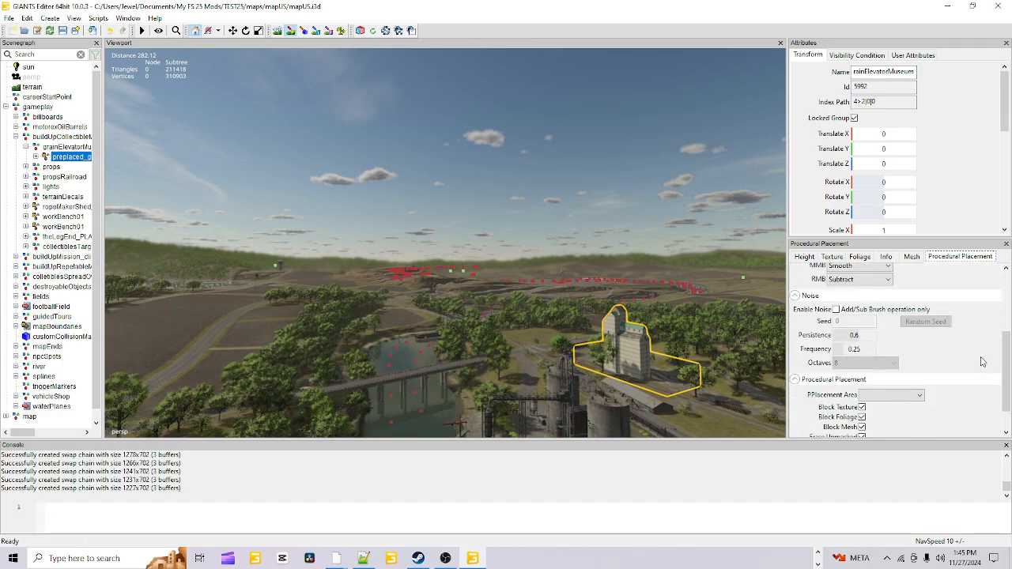
scroll(982, 361, up, 4)
scroll(917, 368, down, 4)
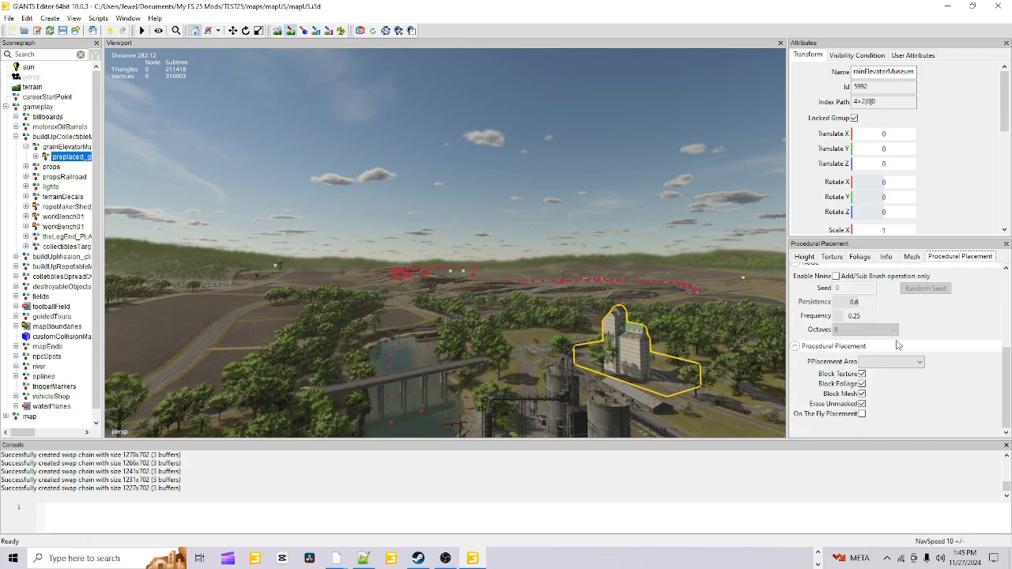
scroll(943, 352, up, 3)
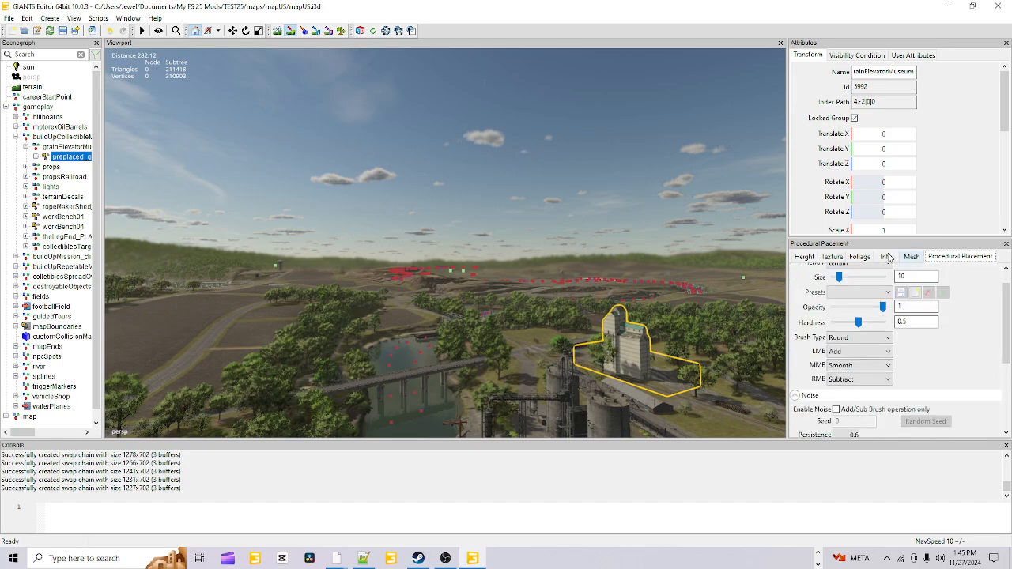
Recheck the texture brush, slope limit and texture layer settings, glance at the foliage settings, and return to the height tools
click(838, 258)
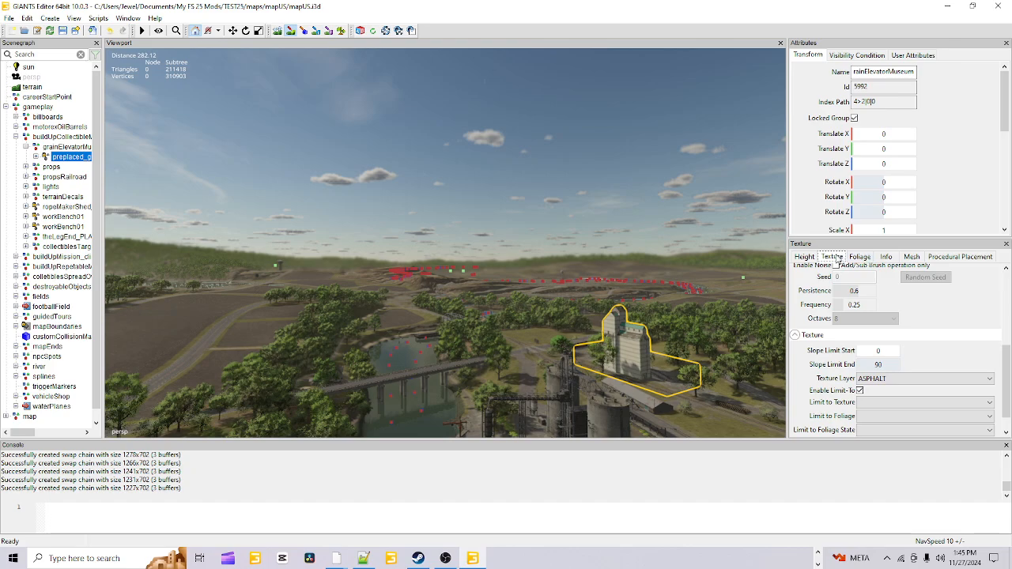
scroll(933, 320, up, 5)
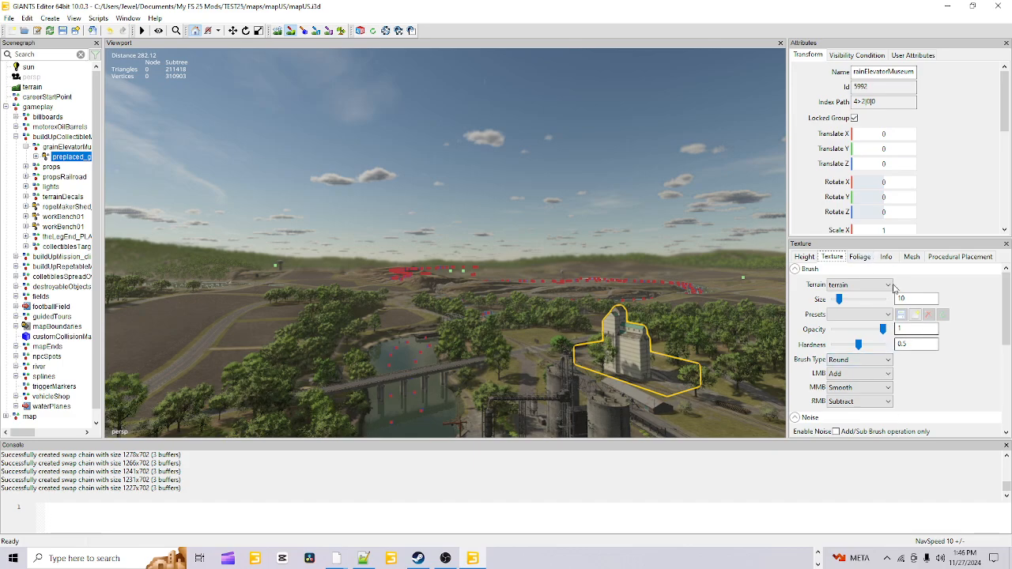
scroll(947, 388, down, 5)
scroll(947, 388, down, 4)
scroll(947, 387, up, 5)
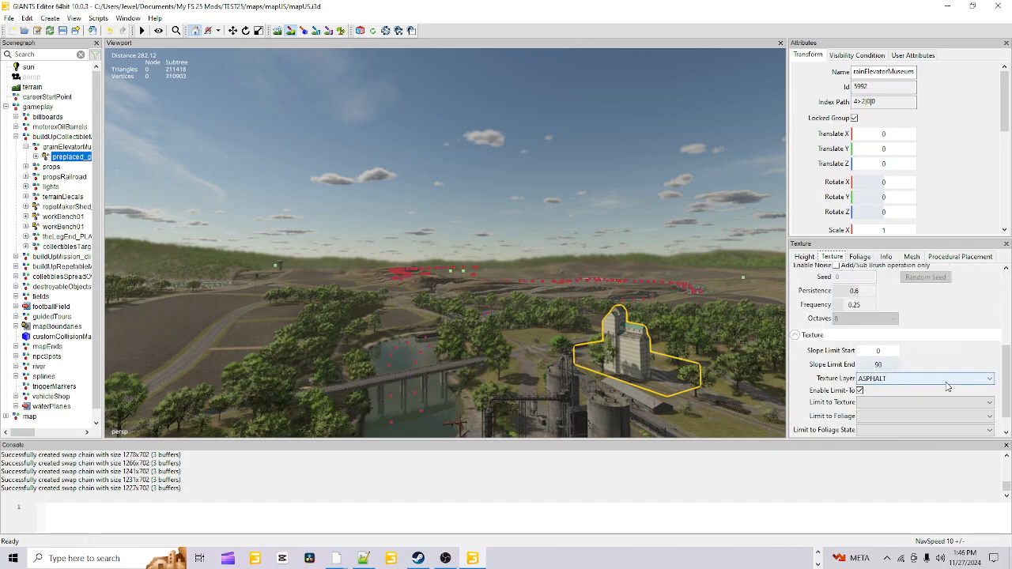
scroll(964, 341, up, 5)
click(860, 256)
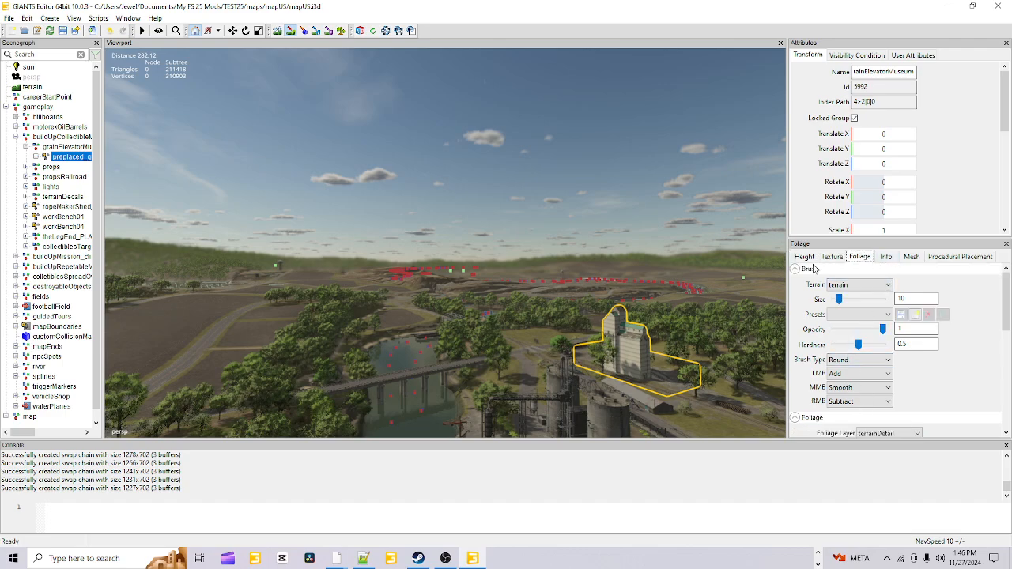
click(806, 258)
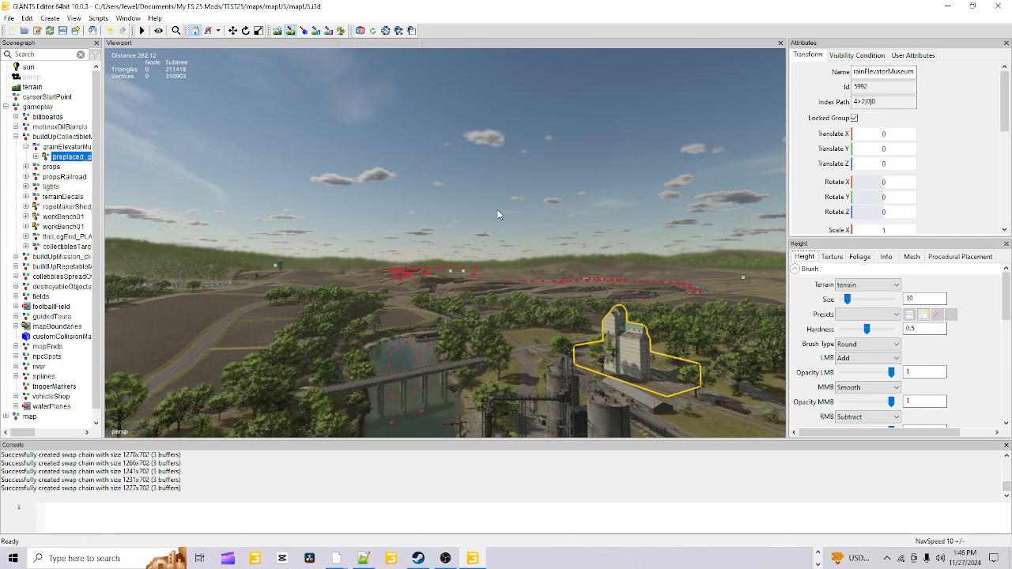
Display the Material Editing window and shrink the console to give the viewport more height
click(129, 18)
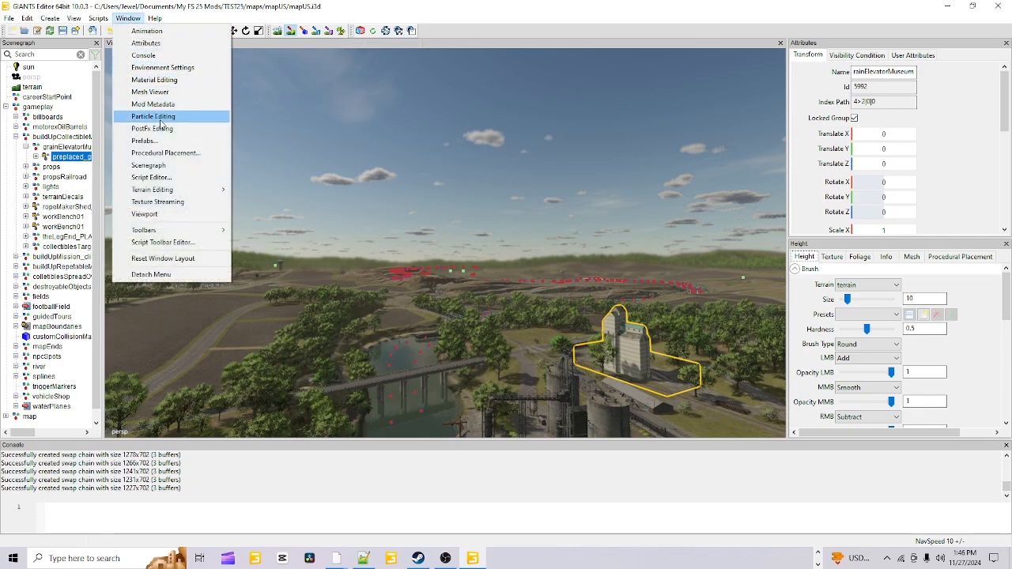
click(179, 80)
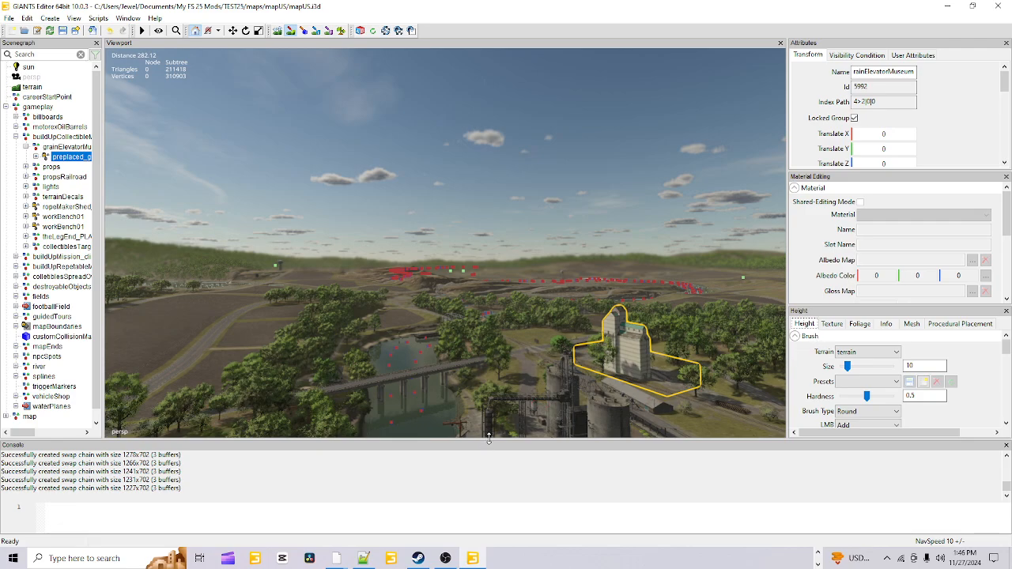
drag(489, 439, 488, 509)
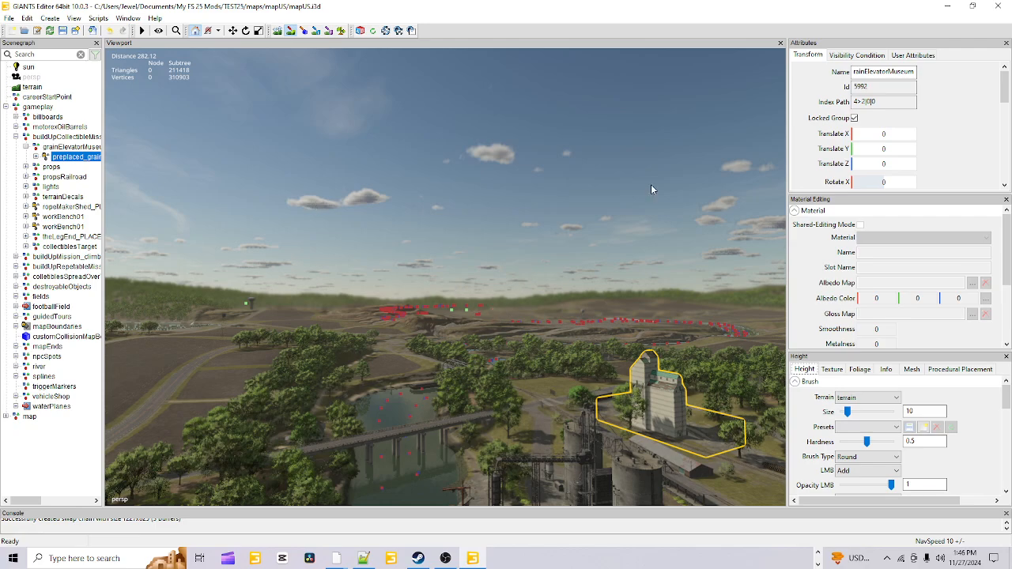
Select the lights group in the scenegraph, and close the editor while saving the changes to mapUS.i3d
click(46, 357)
click(39, 375)
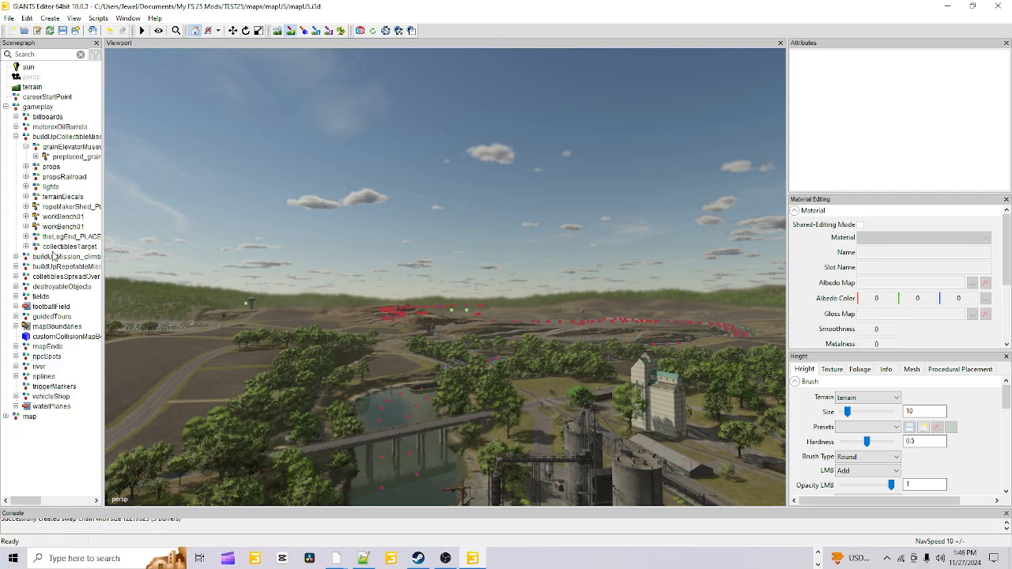
click(51, 188)
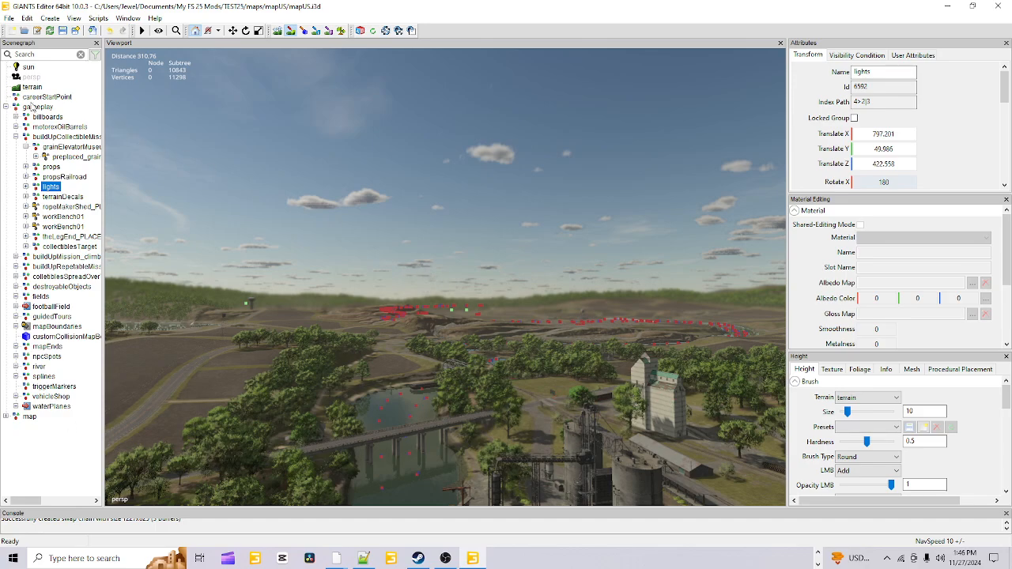
click(1000, 6)
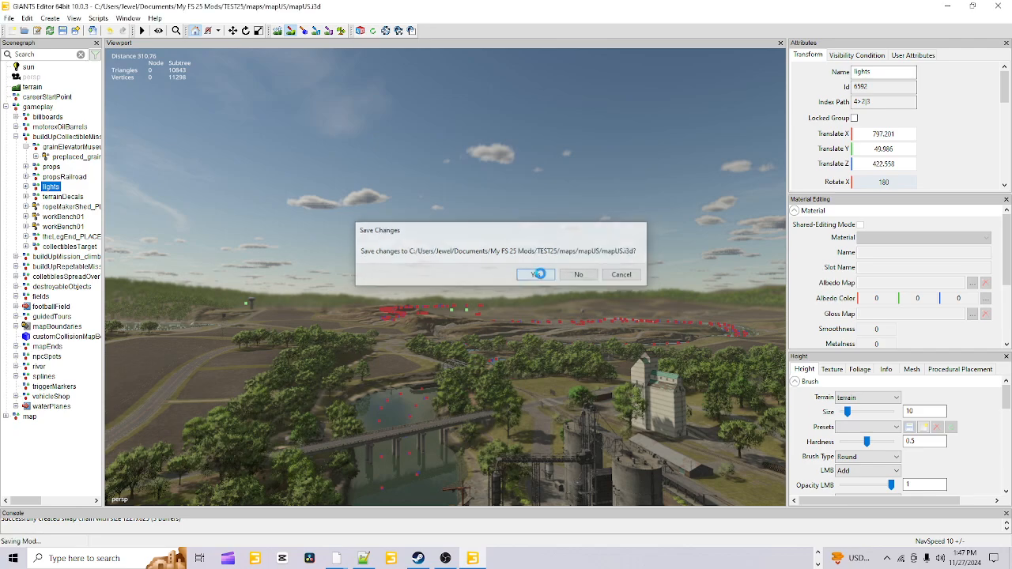
click(540, 276)
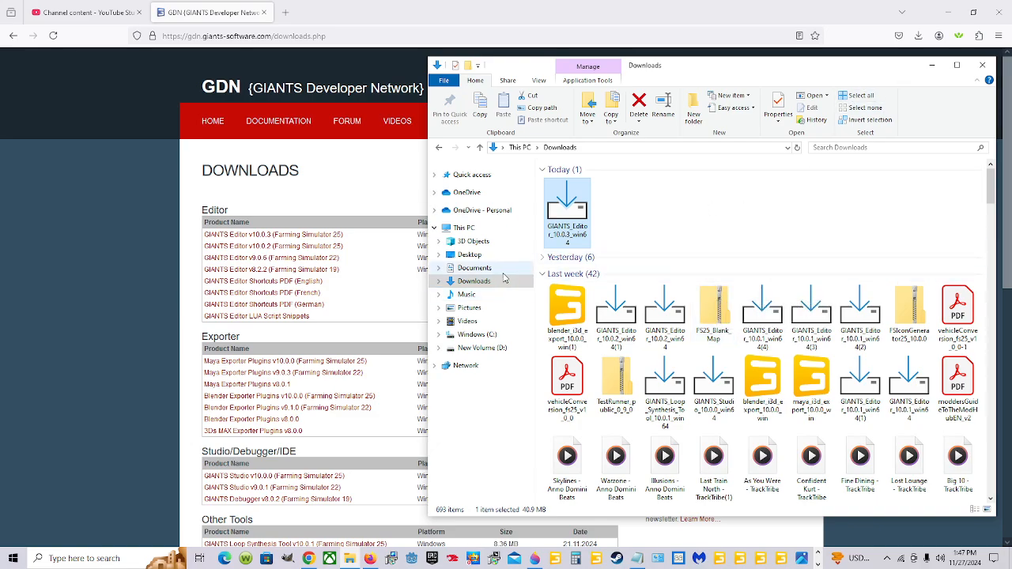
Copy the TEST25 folder from My FS 25 Mods in Documents
click(503, 271)
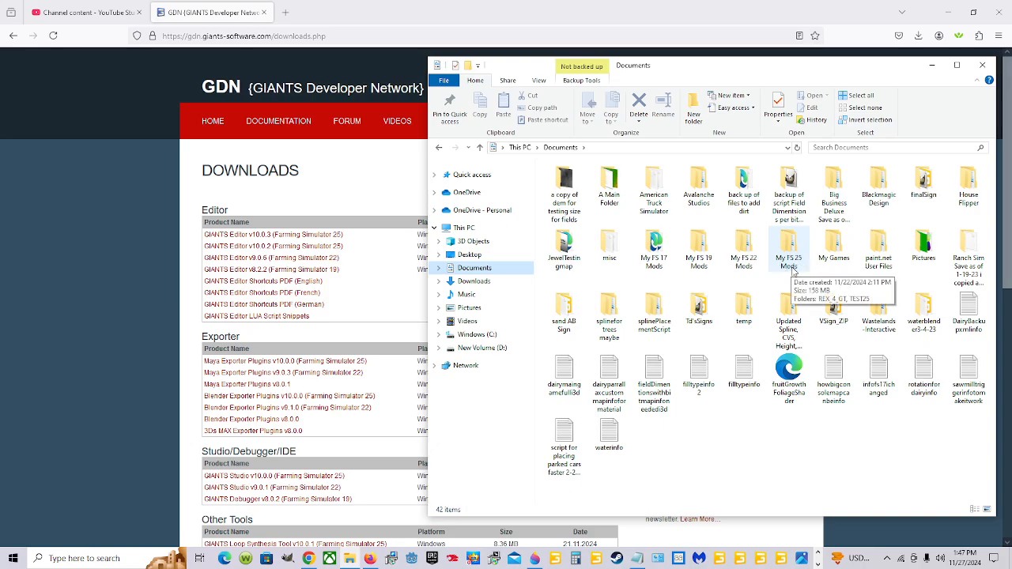
click(784, 258)
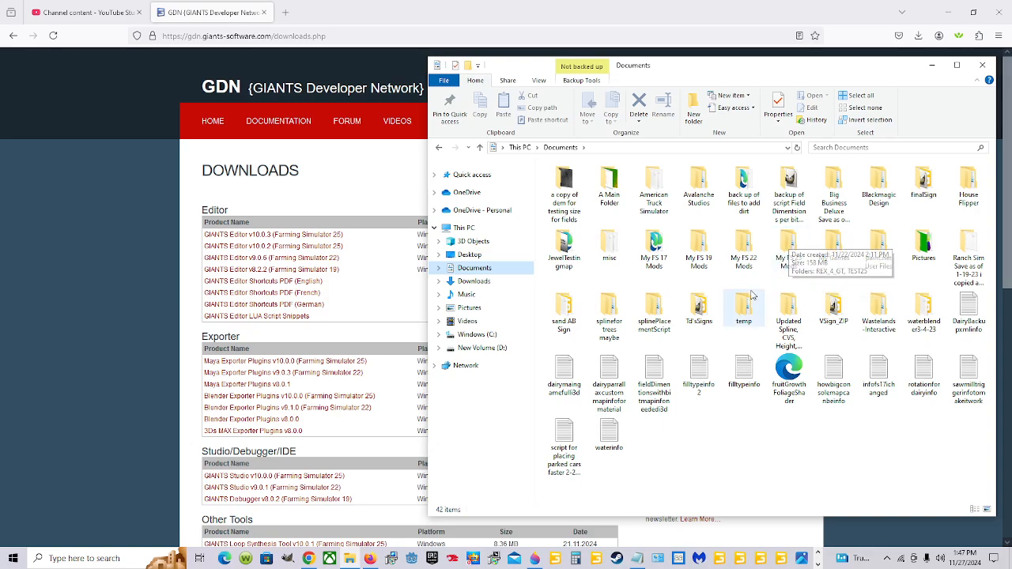
double_click(788, 245)
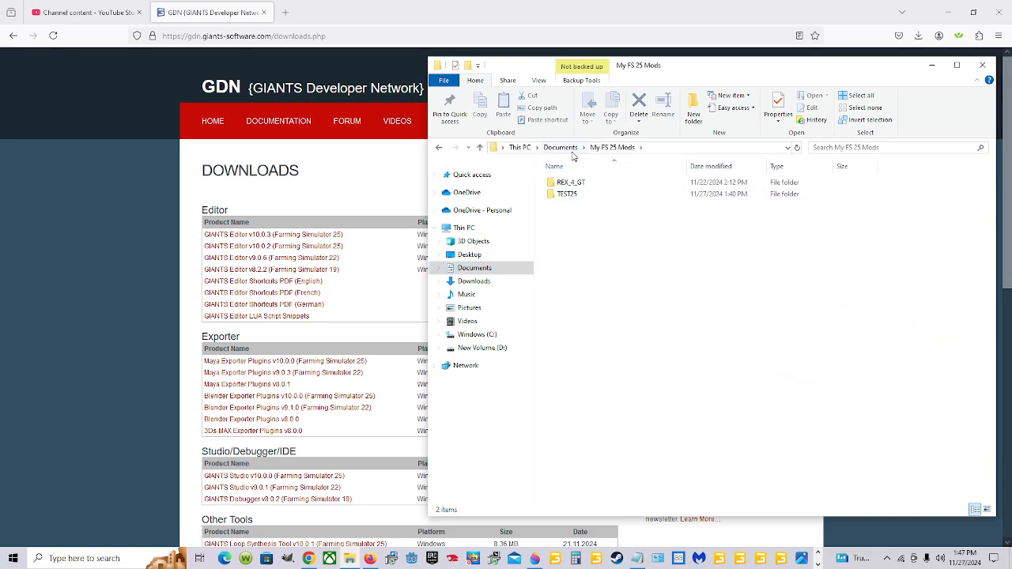
click(578, 195)
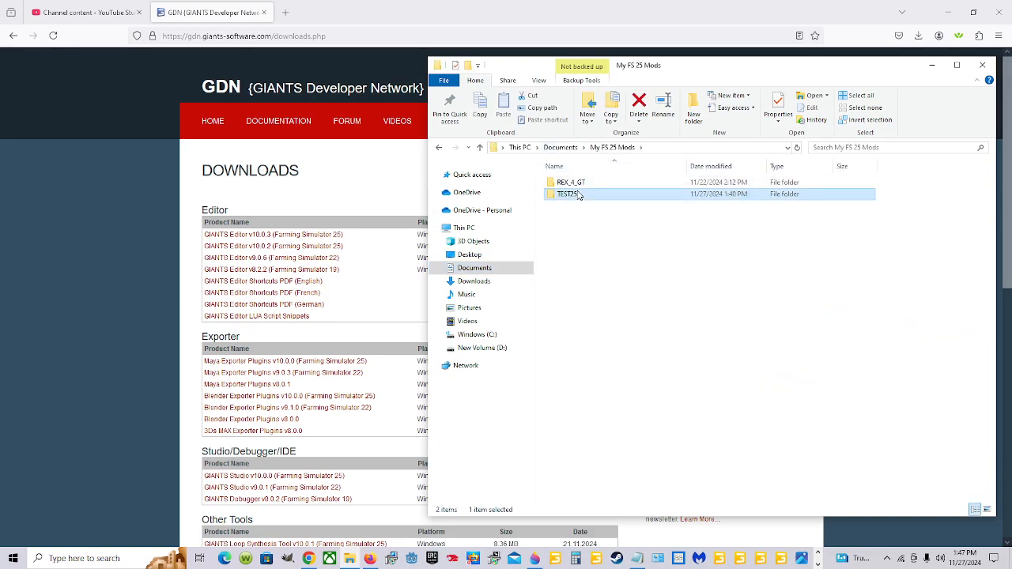
right_click(634, 199)
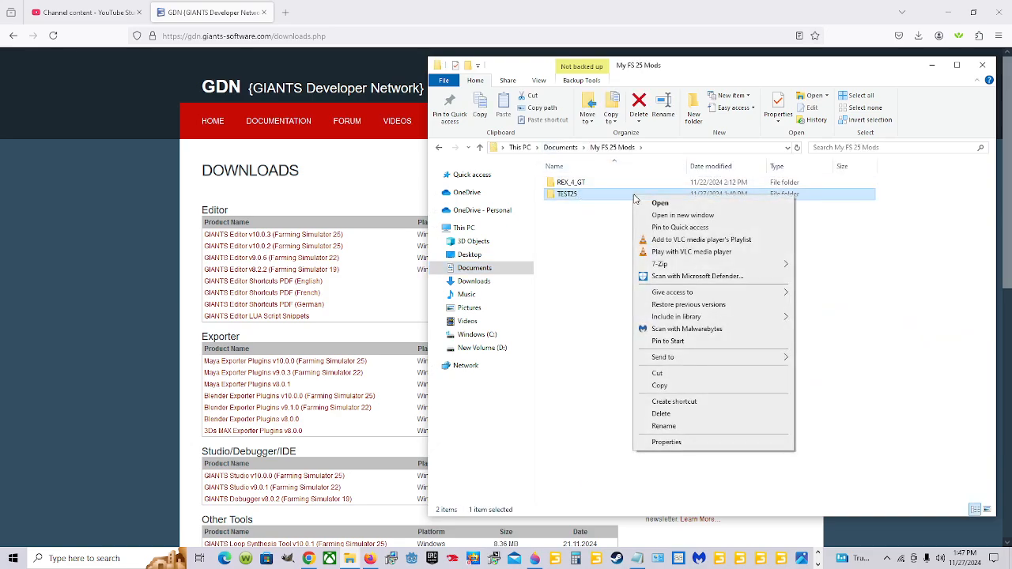
click(658, 386)
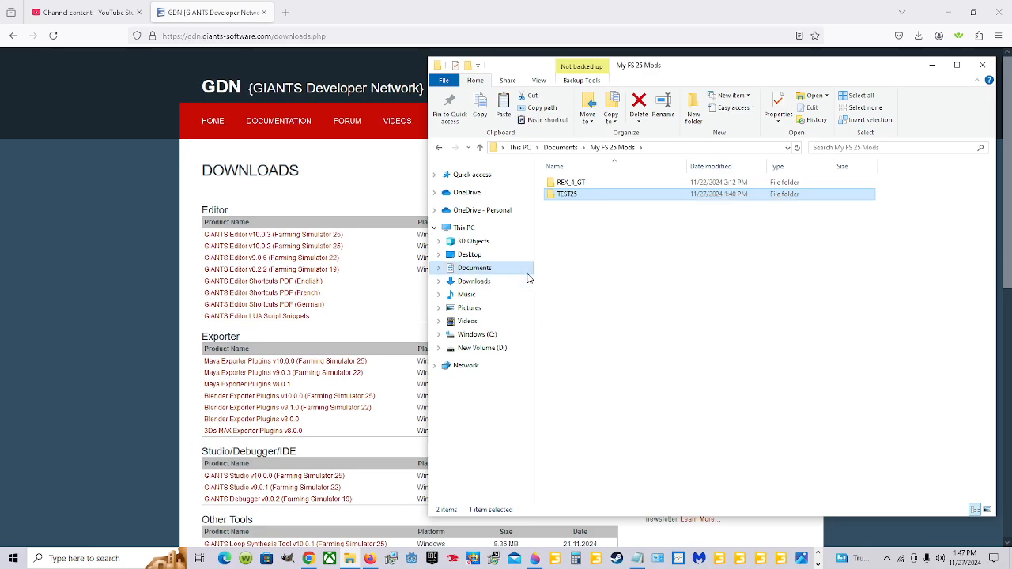
Paste the copied TEST25 folder into the mods folder of FarmingSimulator2025 under Documents, My Games
click(527, 270)
double_click(831, 249)
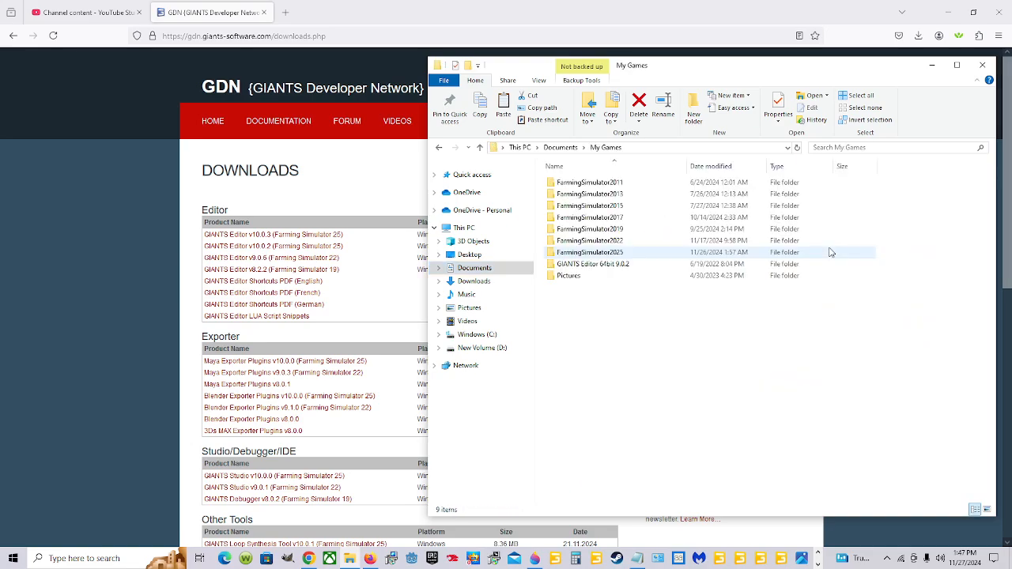
double_click(630, 253)
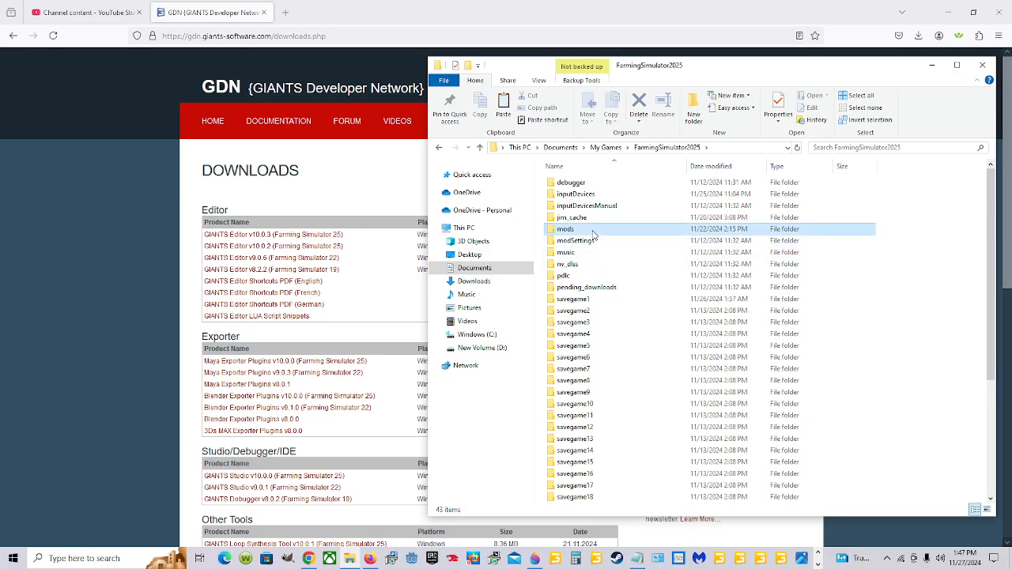
double_click(594, 229)
right_click(598, 250)
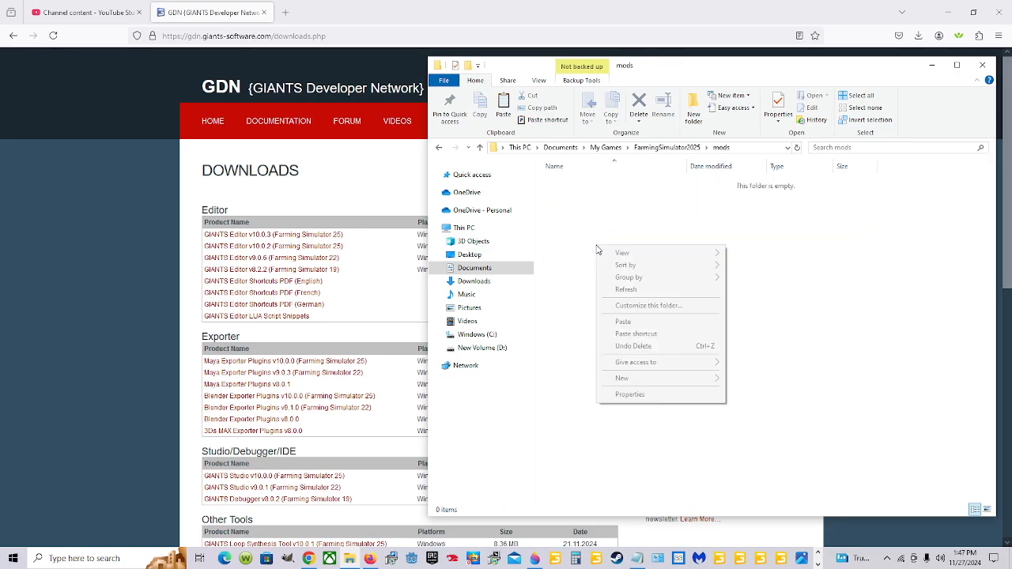
click(622, 323)
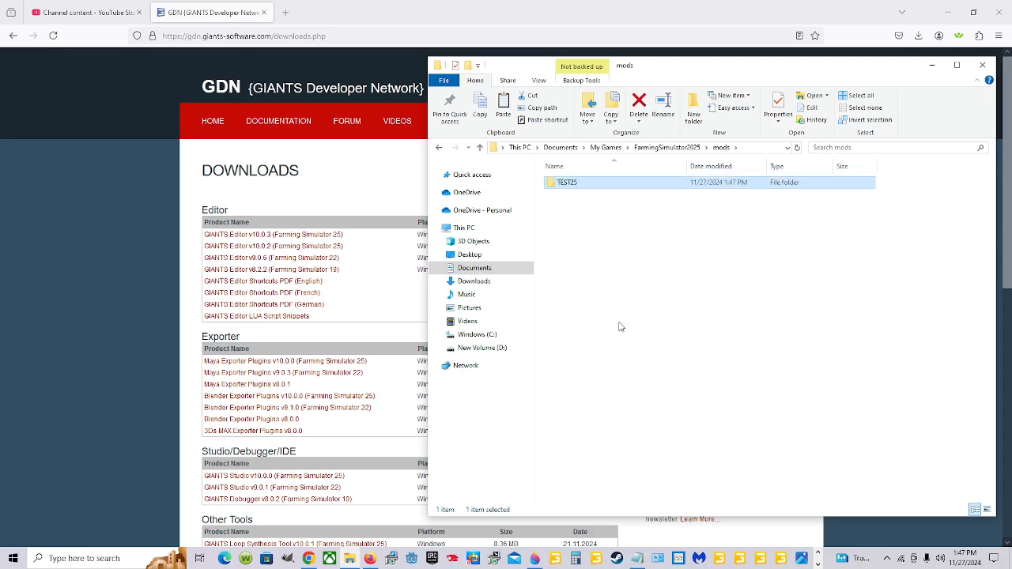
Examine the contents of the pasted TEST25 mod, going through its maps, mapUS and config folders
double_click(620, 187)
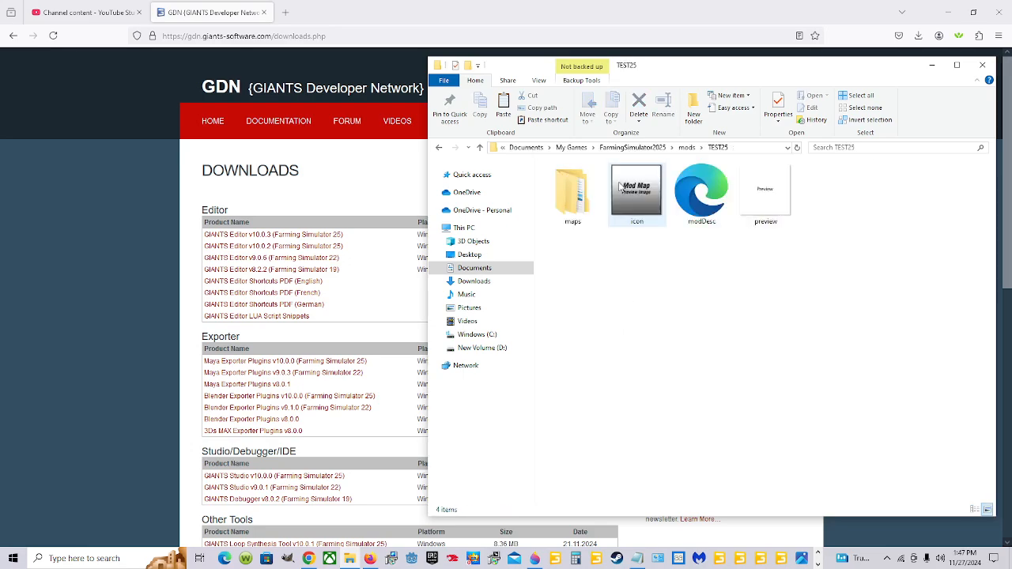
double_click(574, 221)
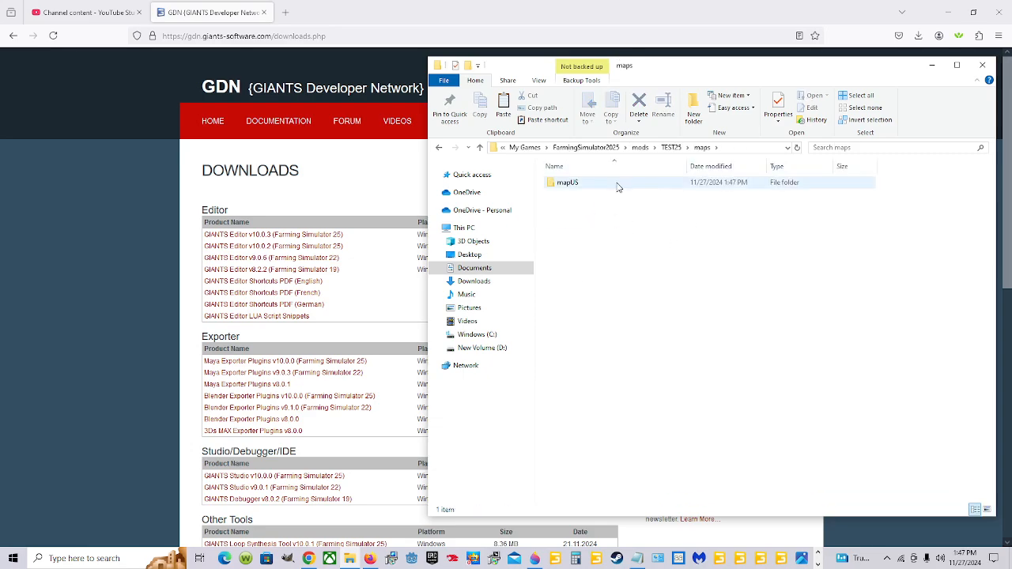
click(613, 188)
double_click(612, 189)
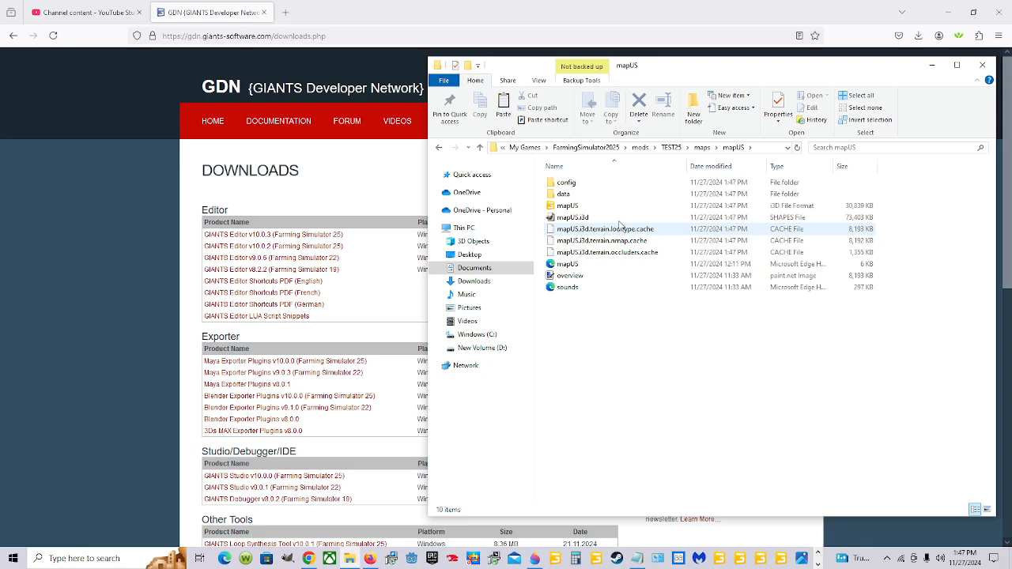
double_click(619, 189)
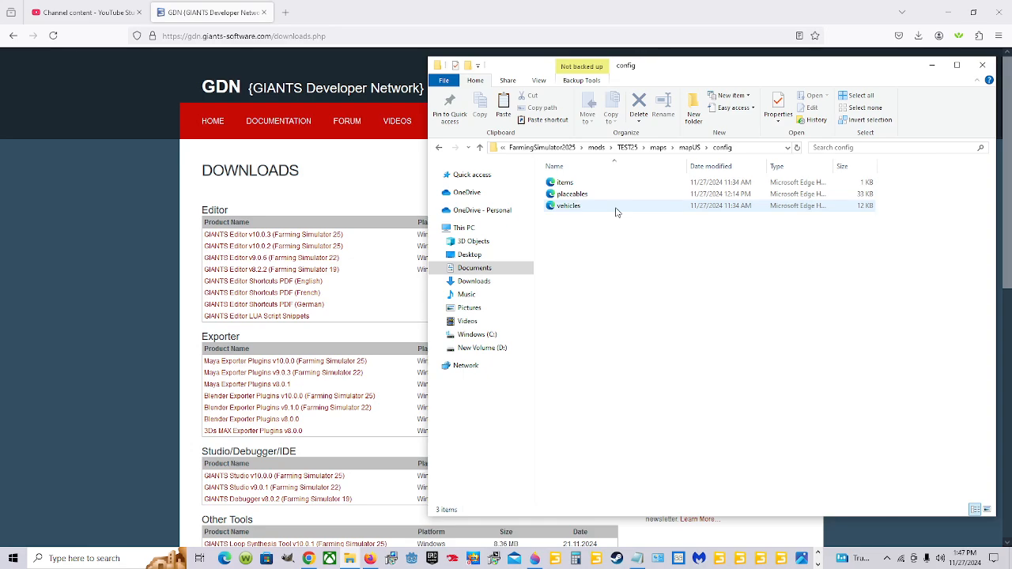
click(690, 148)
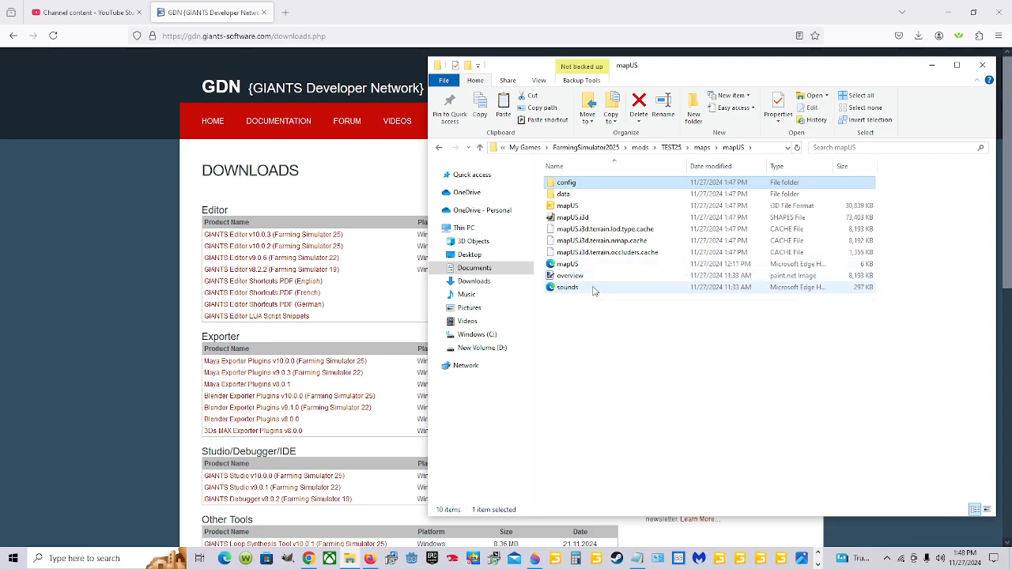
Examine the contents of the data folder and its masks subfolder, and return to the mapUS folder
double_click(612, 195)
scroll(819, 409, down, 10)
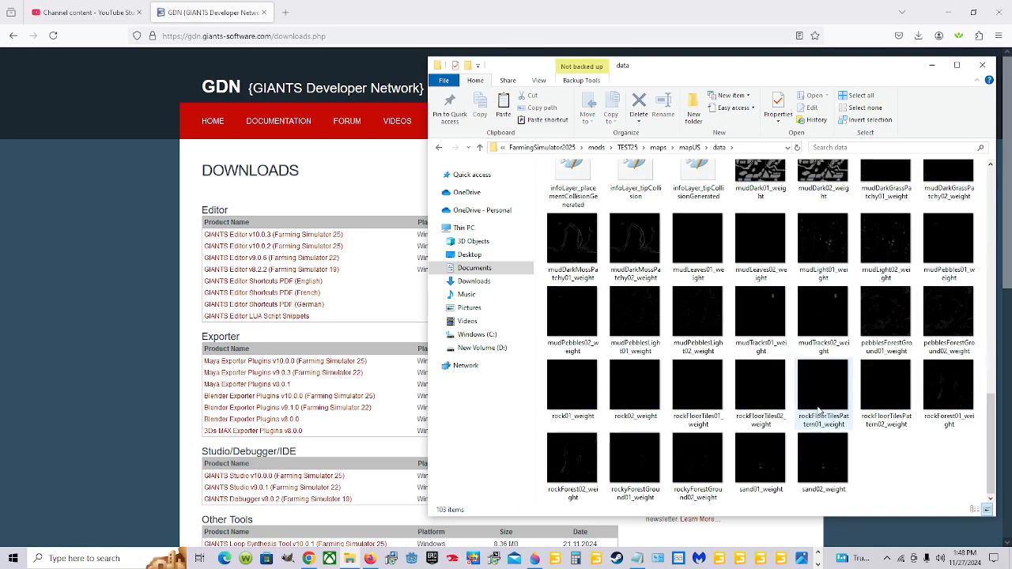
scroll(817, 409, up, 10)
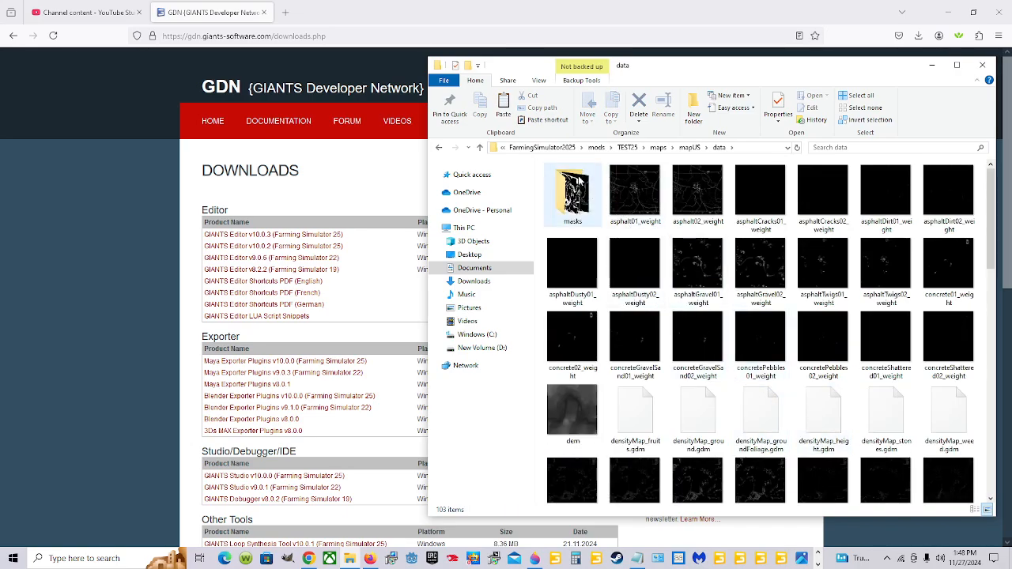
double_click(578, 182)
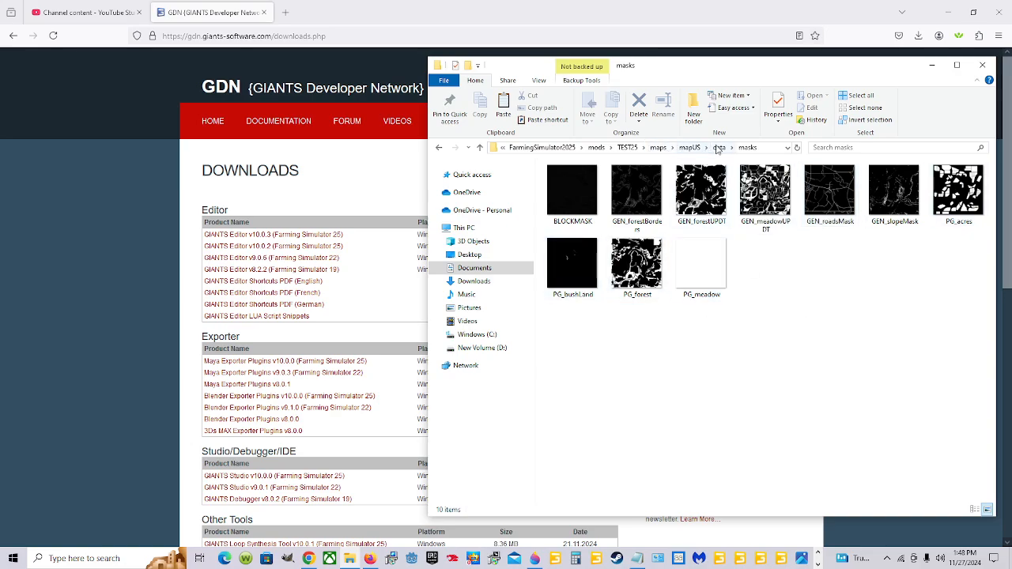
click(719, 147)
click(689, 148)
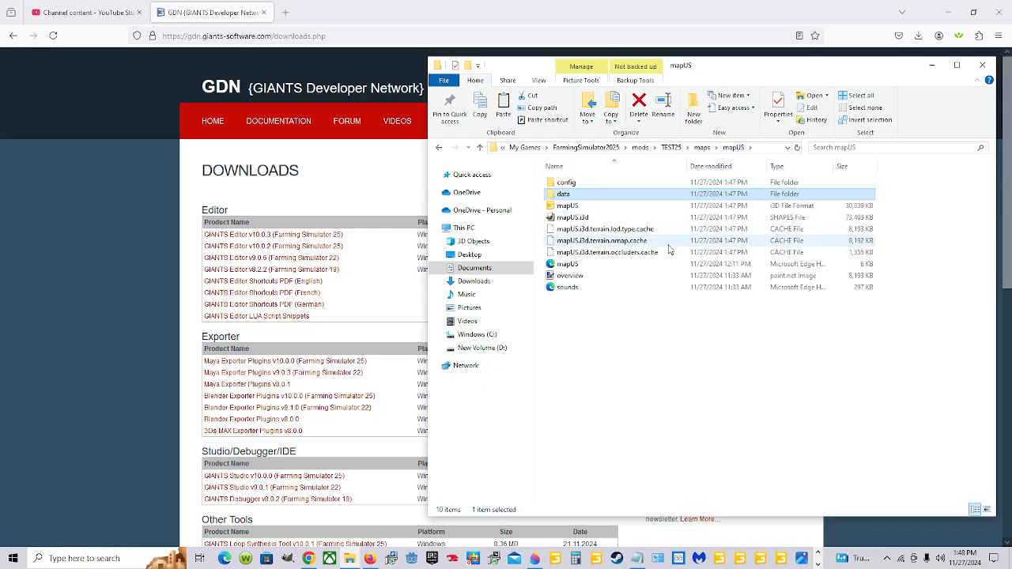
Open the mapUS i3d file from the mods folder in GIANTS Editor version 10.0.3, and dismiss the welcome window
click(599, 207)
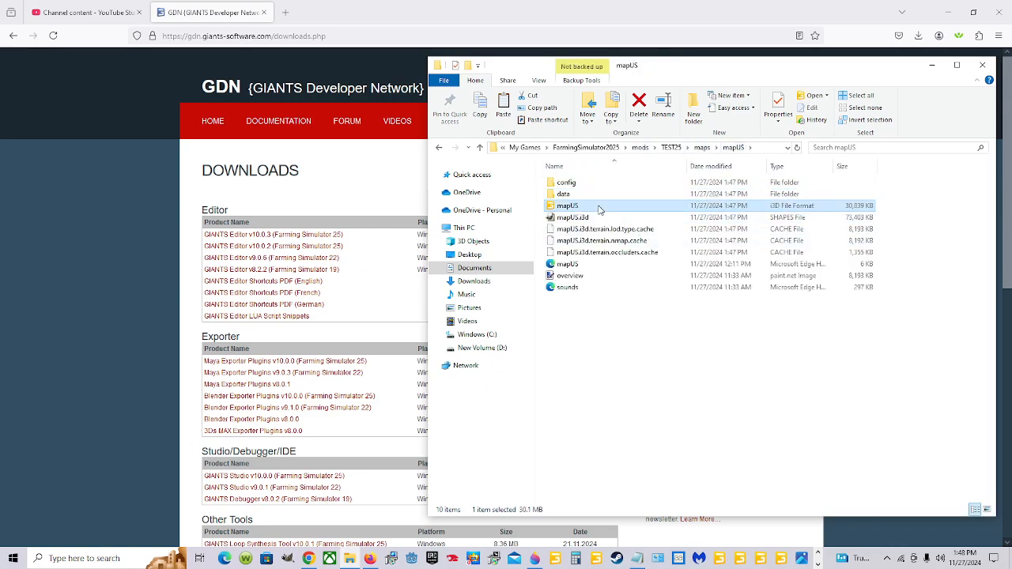
double_click(599, 207)
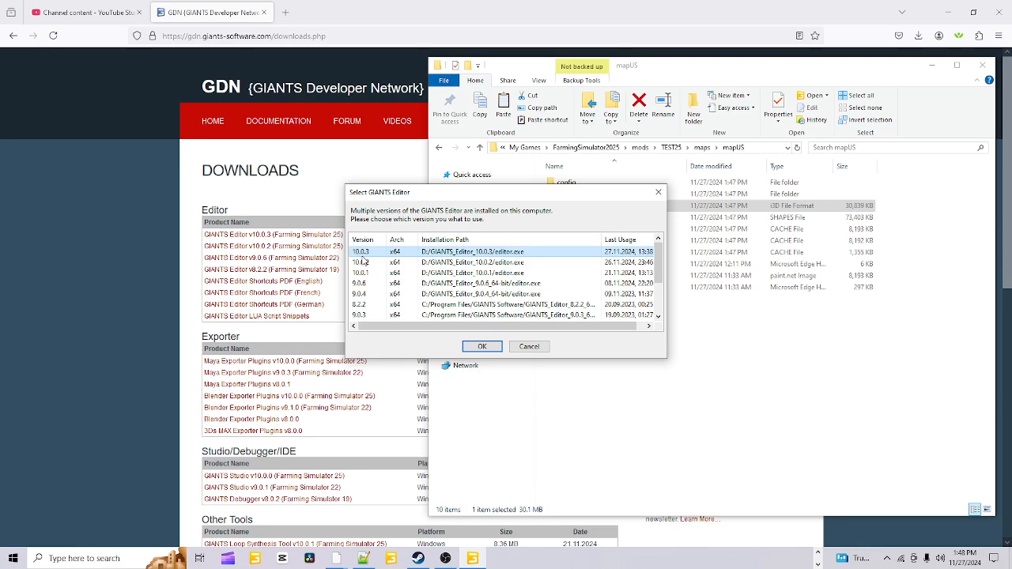
click(484, 351)
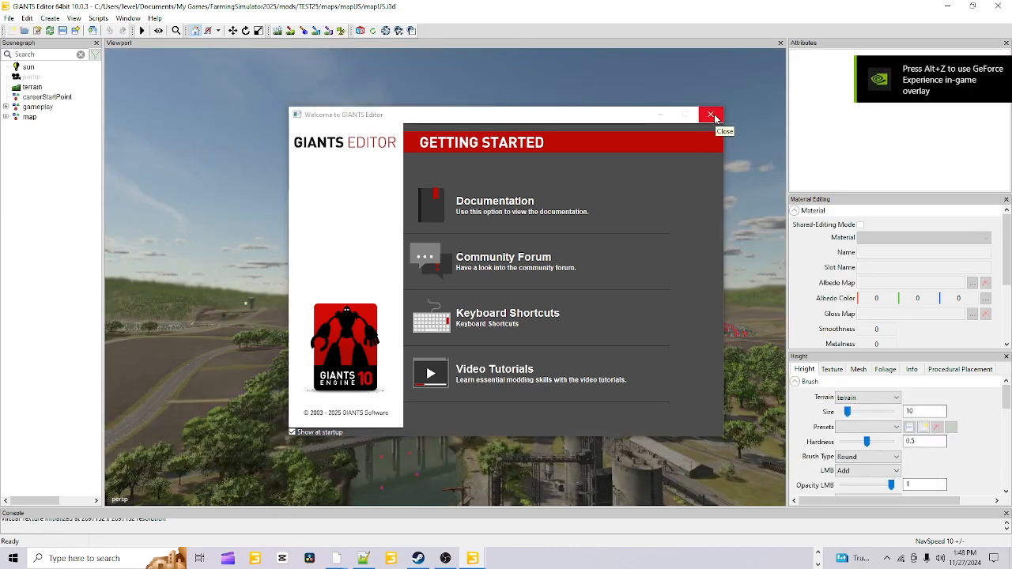
click(711, 115)
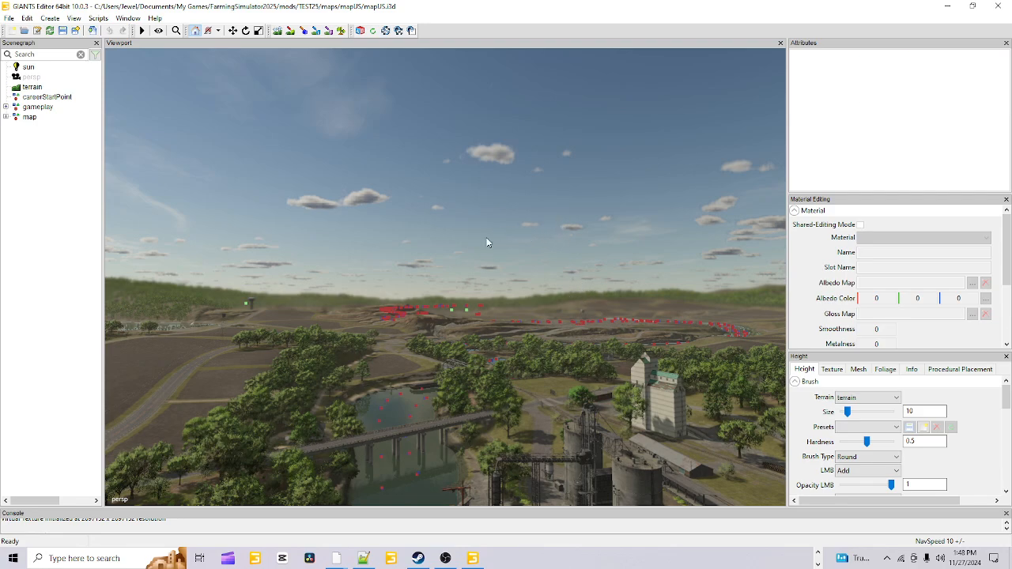
Look over the map's river and surroundings, and examine the contents of the gameplay group in the scenegraph
alt+drag(487, 242, 501, 343)
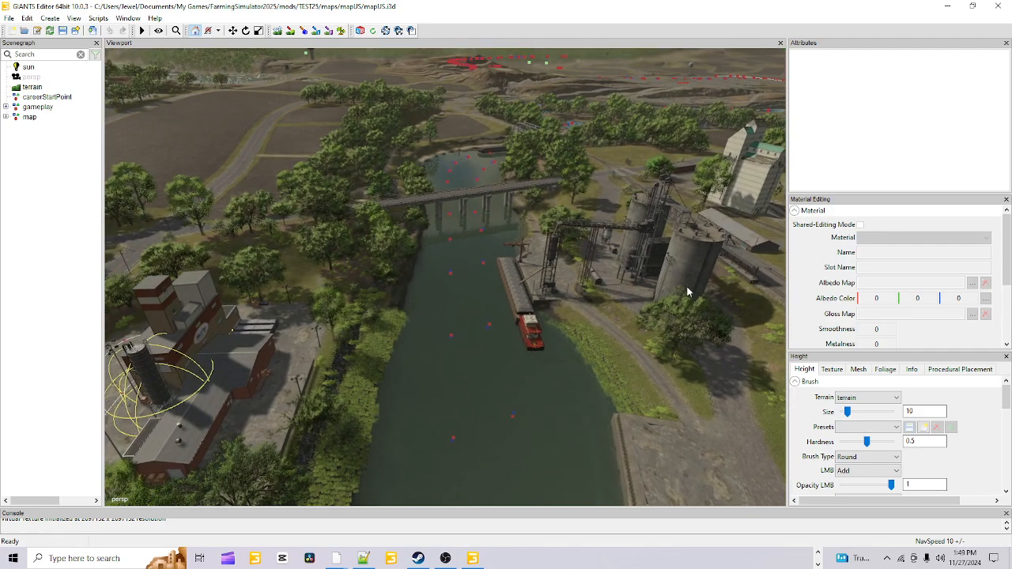
alt+drag(590, 219, 745, 310)
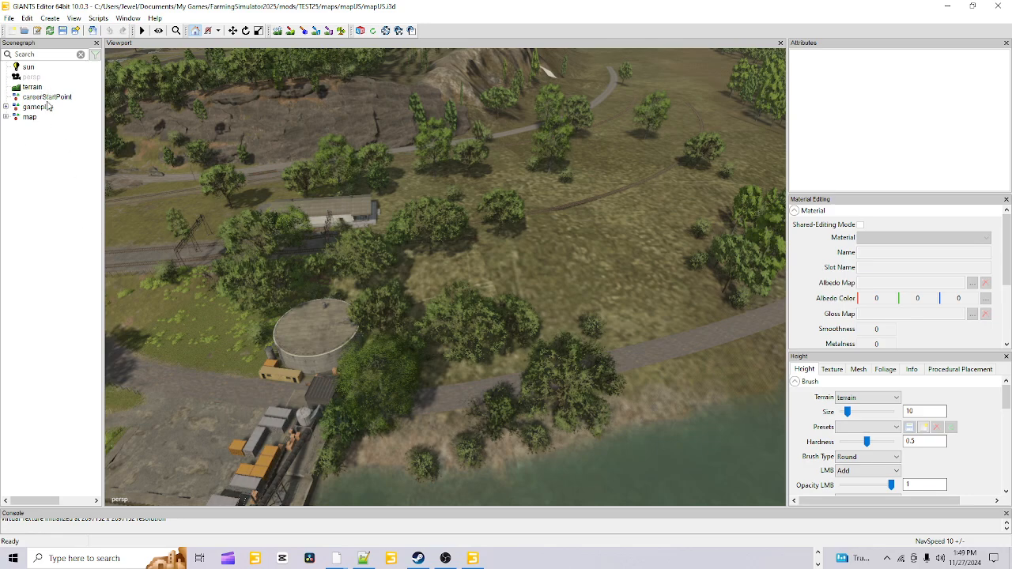
click(6, 106)
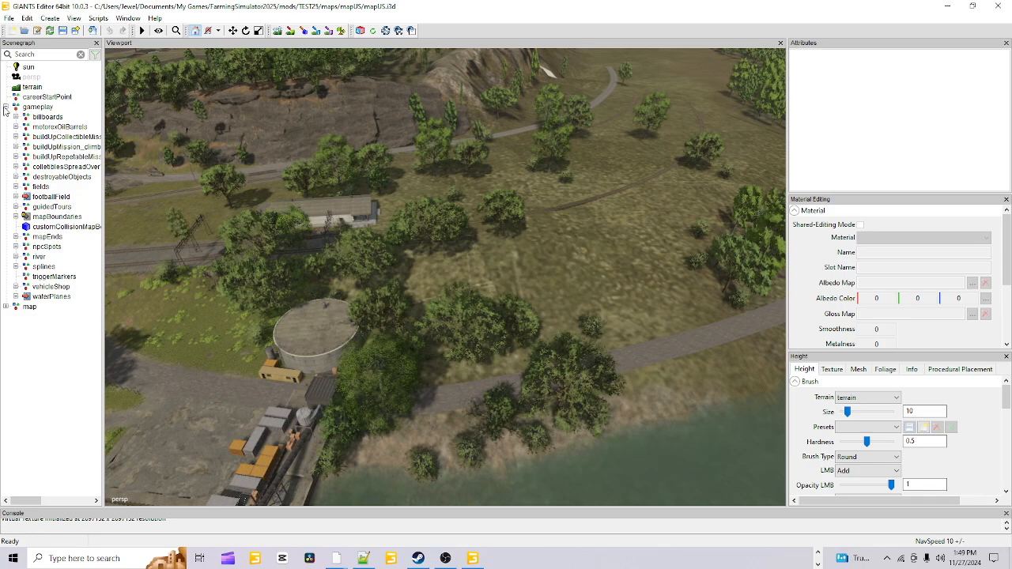
click(6, 107)
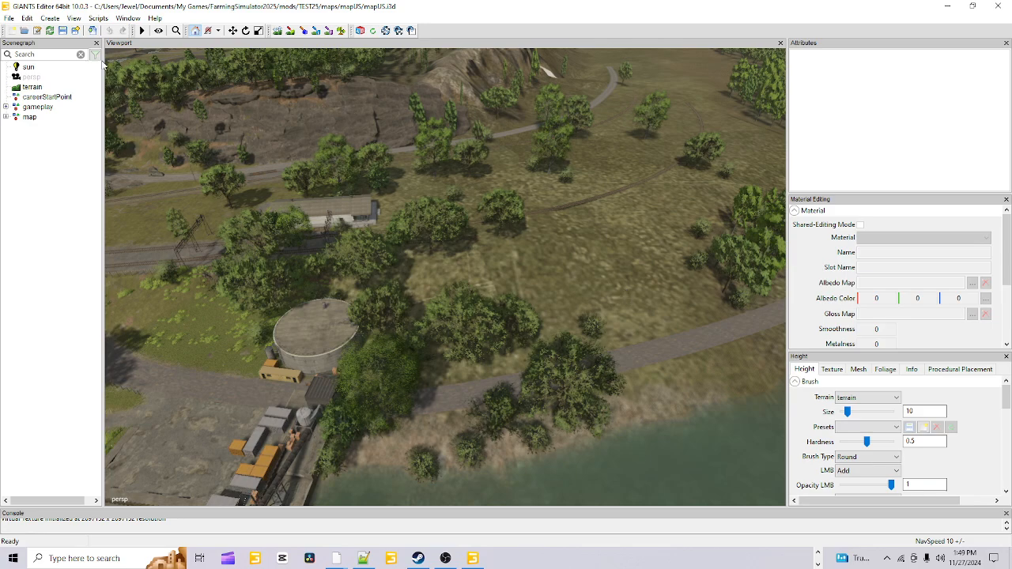
Open the editor preferences and read the game installation path through to its end
click(9, 18)
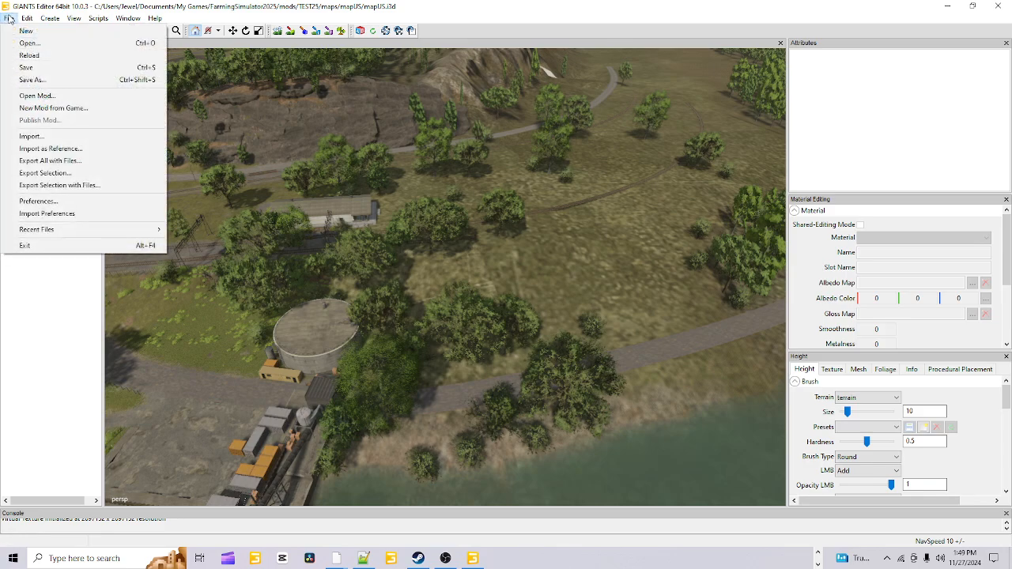
click(102, 202)
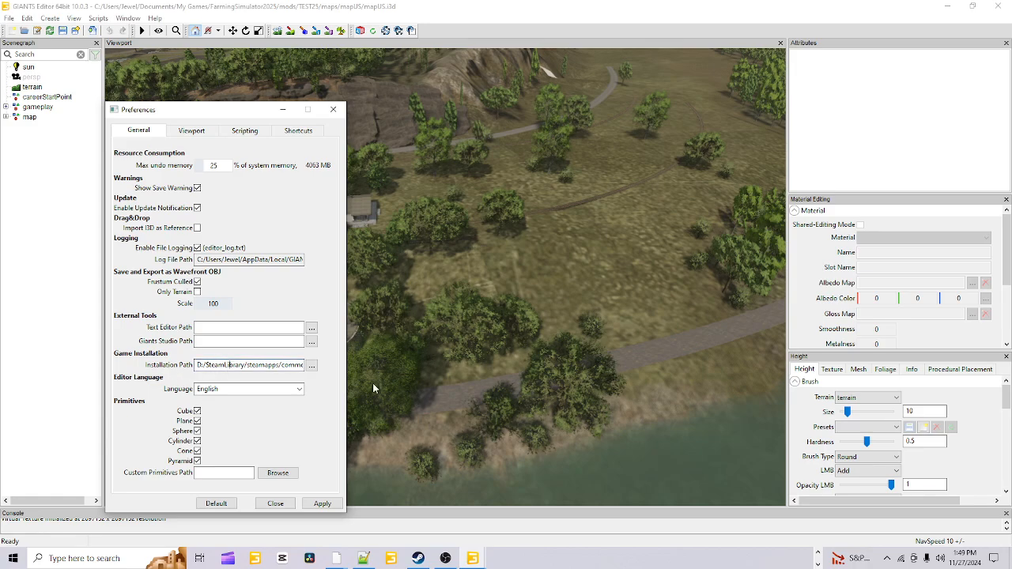
key(Right)
key(Right)
key(Right)
key(Right)
key(Right)
key(Right)
key(Right)
key(Right)
key(Right)
key(Right)
key(Right)
key(Right)
key(Right)
key(Right)
key(Right)
key(Right)
key(Right)
key(Right)
key(Right)
key(Right)
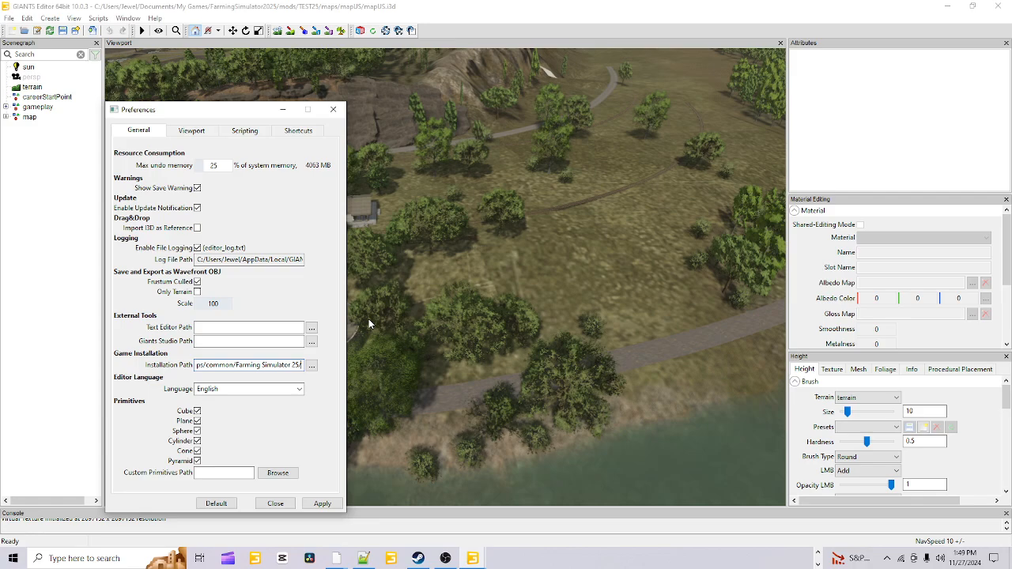
Set the game installation path to the Farming Simulator 25 folder under SteamLibrary, steamapps, common on drive D
click(312, 366)
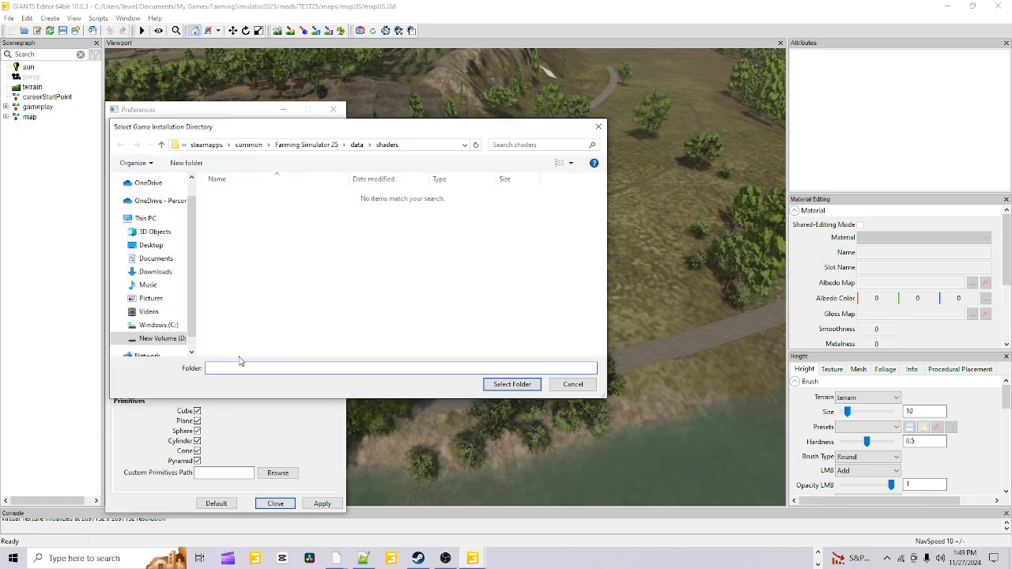
click(181, 338)
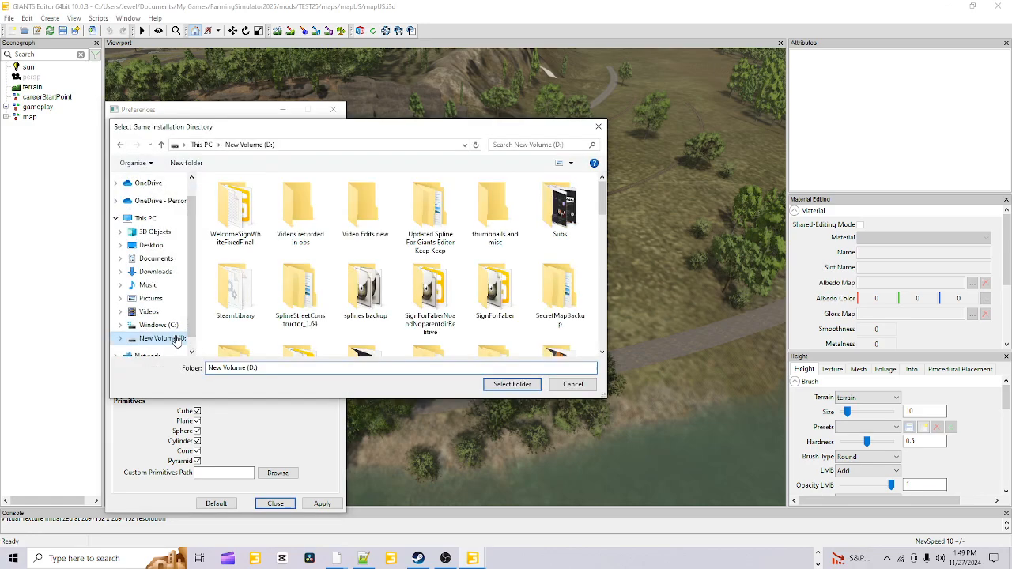
double_click(245, 305)
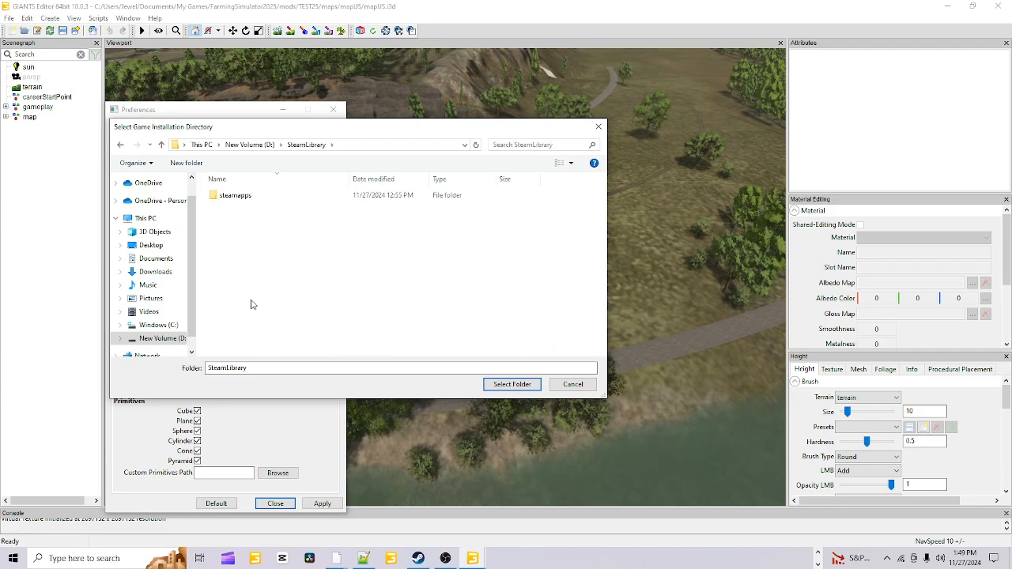
double_click(280, 197)
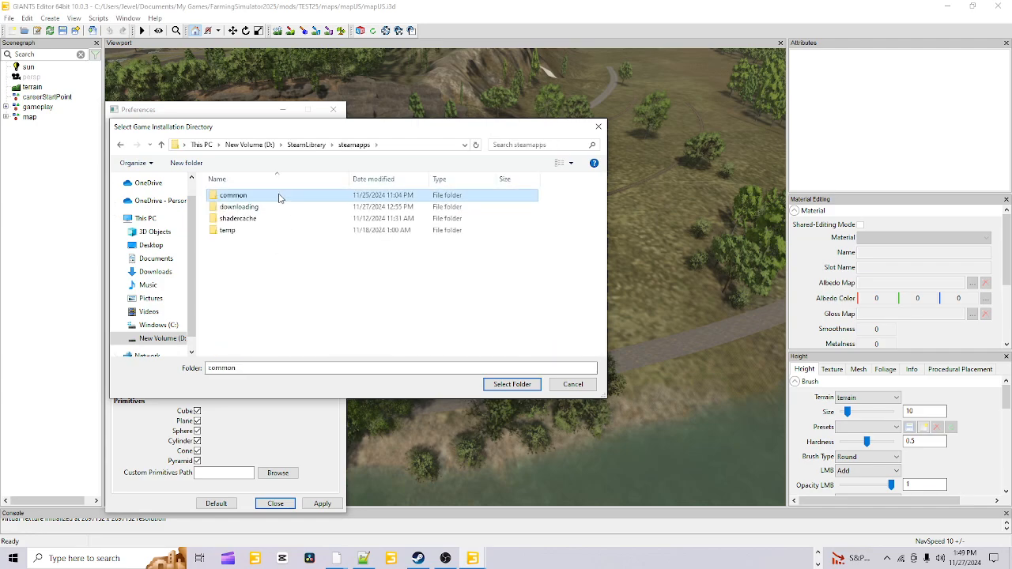
double_click(279, 198)
double_click(278, 315)
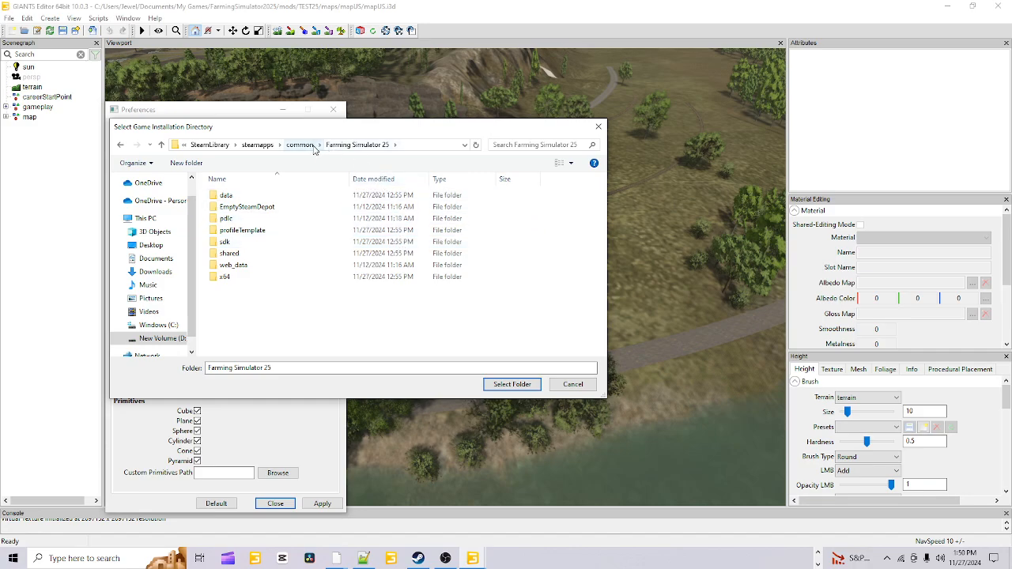
click(307, 149)
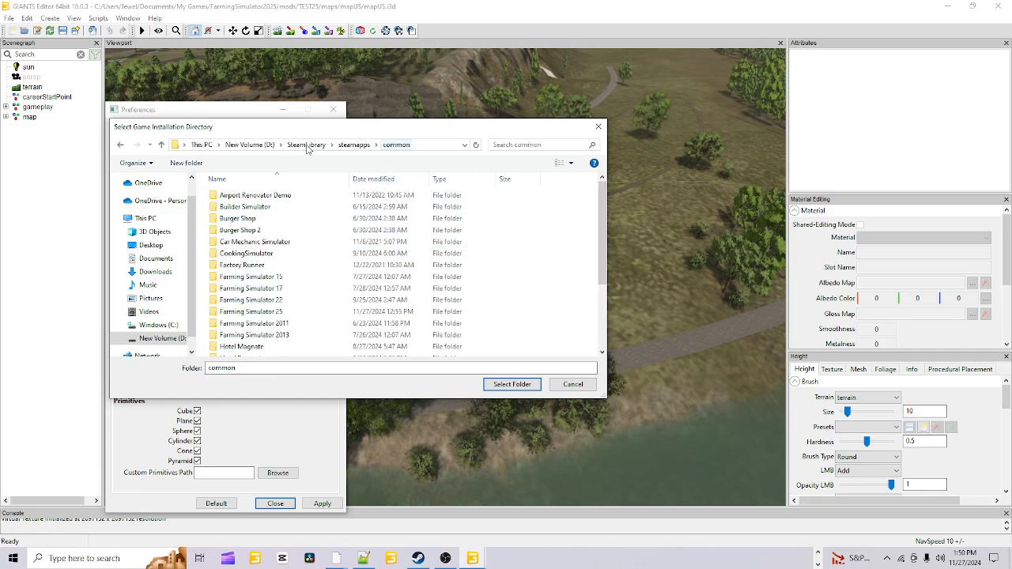
click(279, 313)
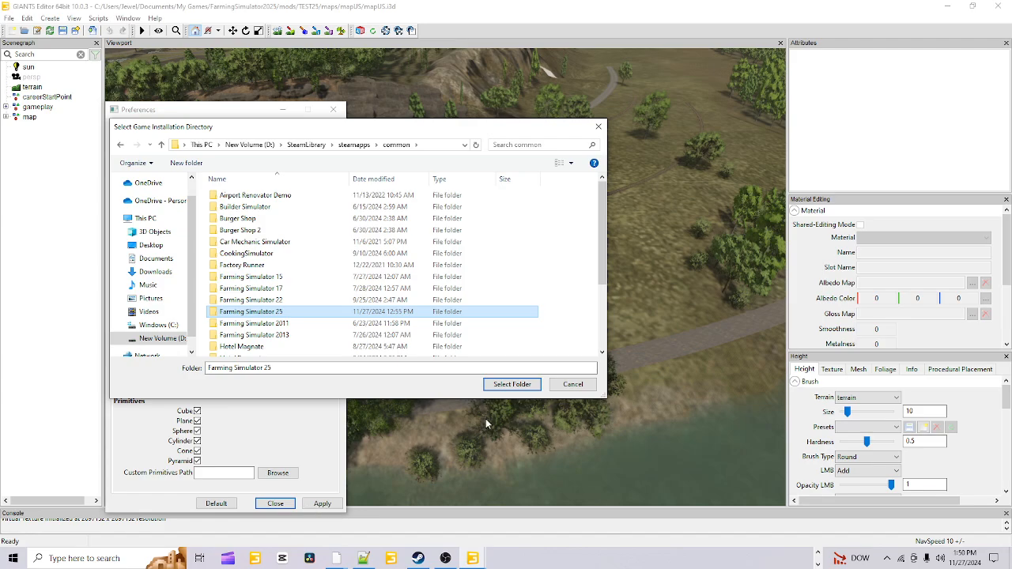
click(534, 384)
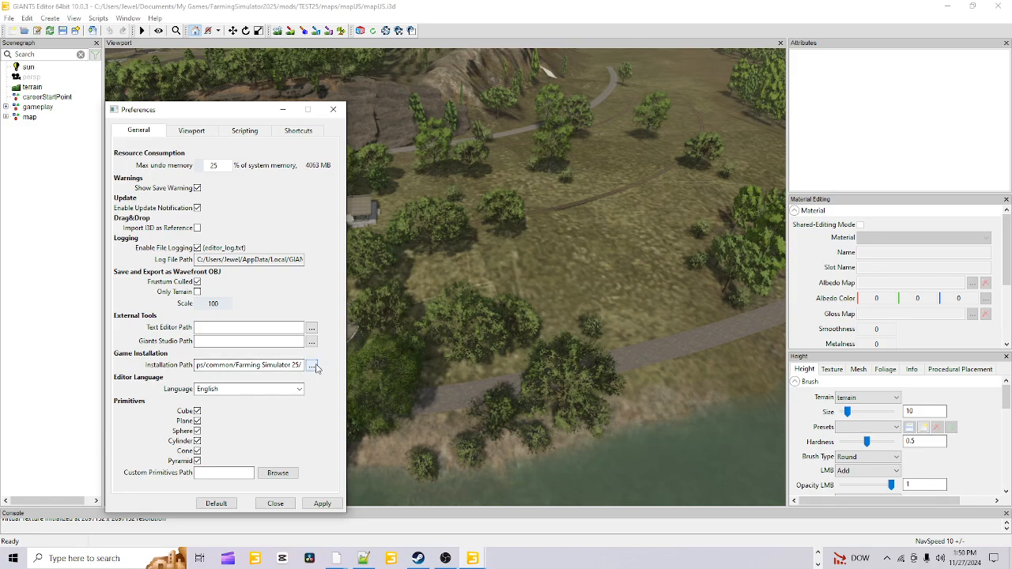
Start choosing a game installation directory and look in the Steam folder under Program Files (x86), Common Files on drive C
click(313, 366)
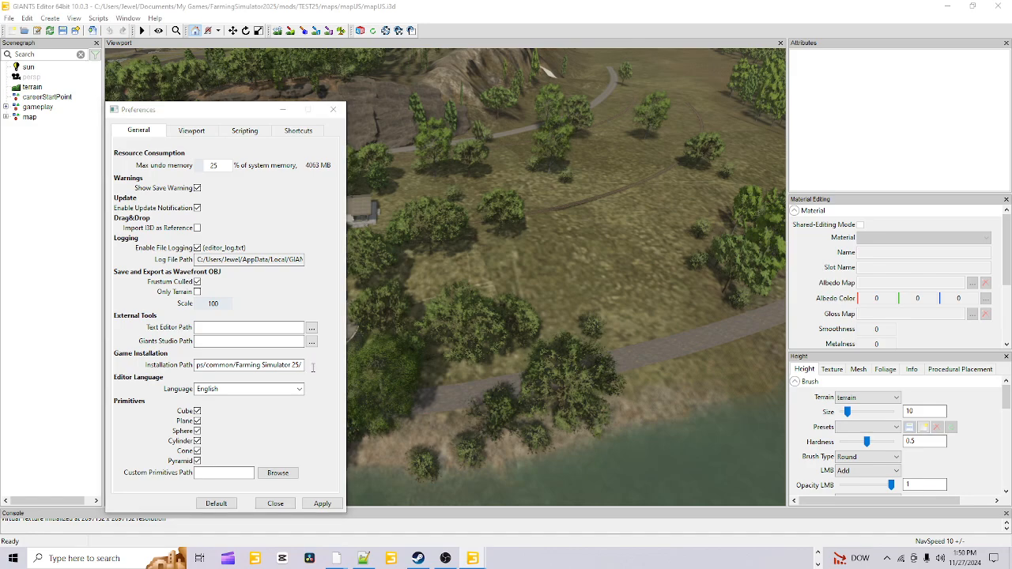
click(158, 325)
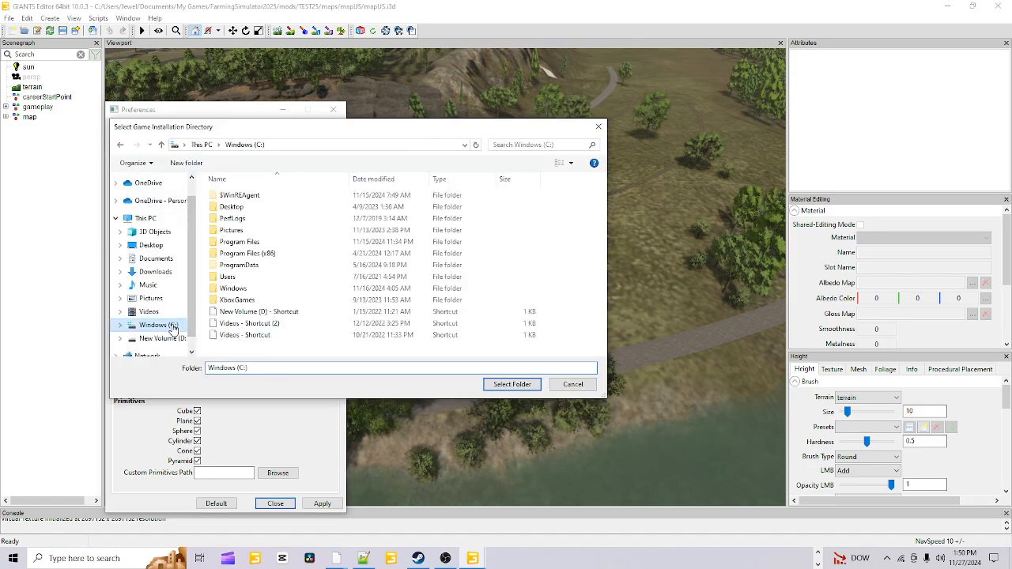
double_click(271, 253)
double_click(266, 241)
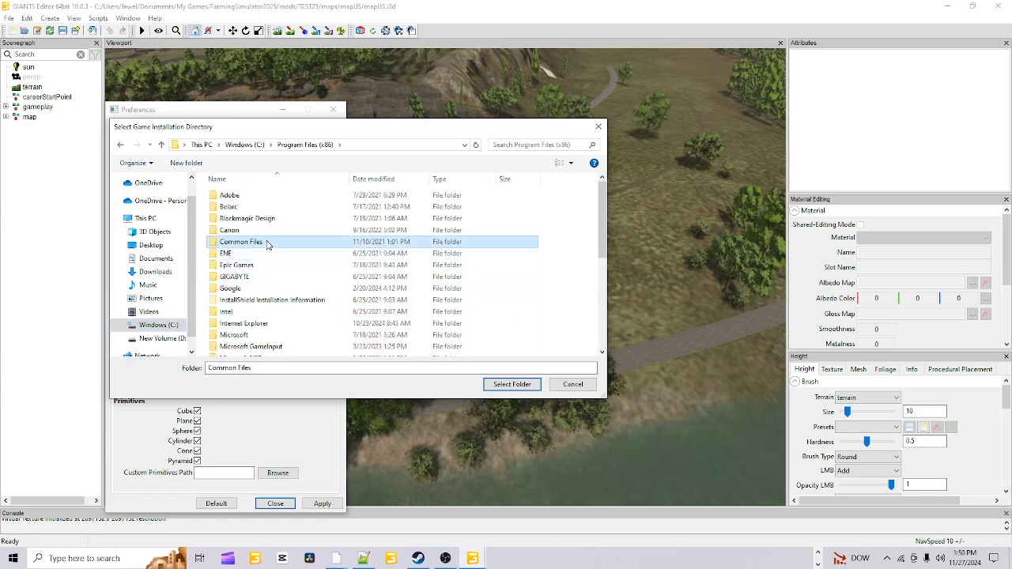
double_click(258, 241)
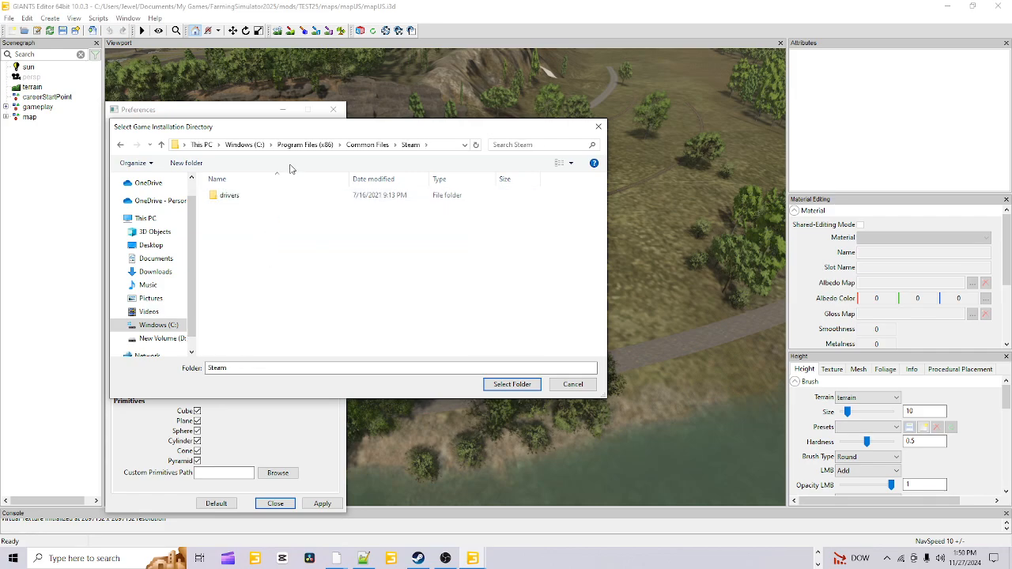
Examine the game folders under Program Files (x86), Steam, steamapps, common on drive C, and cancel the directory selection
click(324, 148)
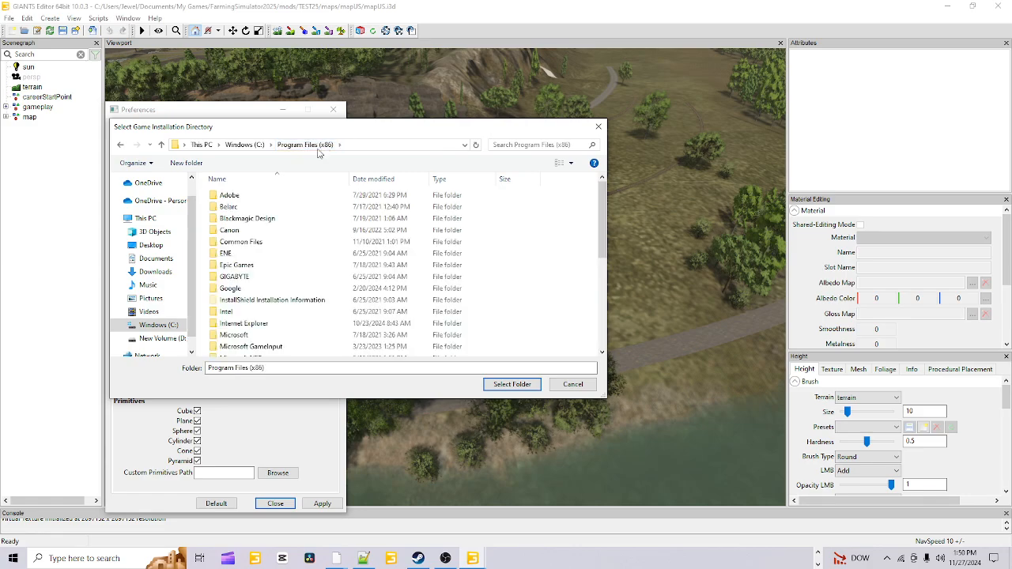
scroll(314, 311, down, 7)
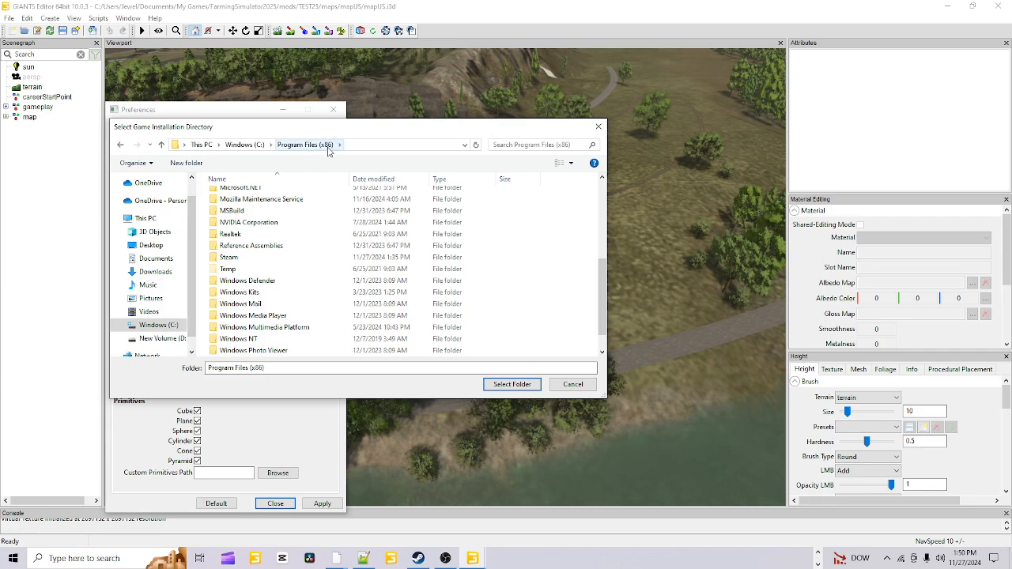
double_click(241, 258)
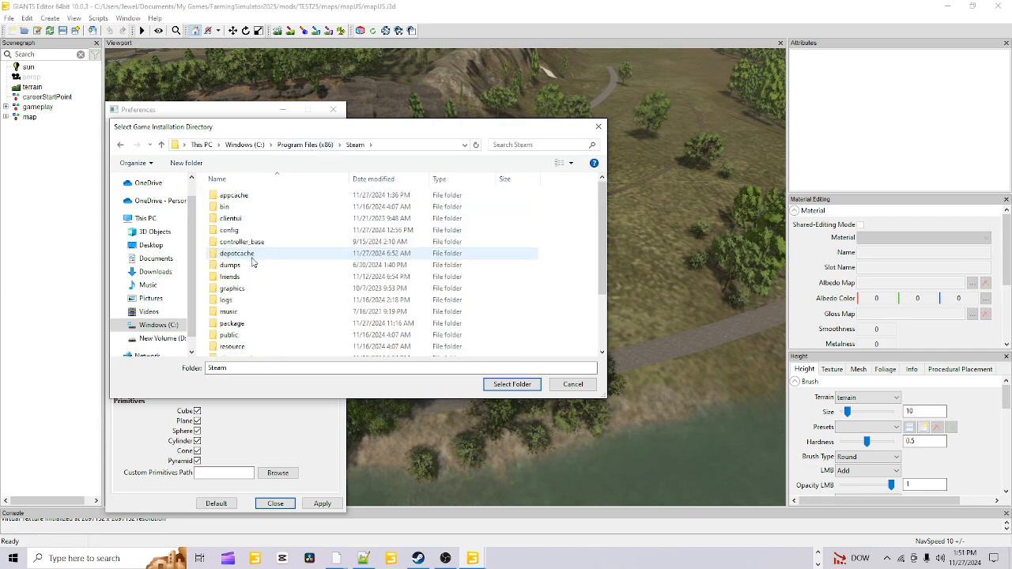
scroll(287, 296, down, 2)
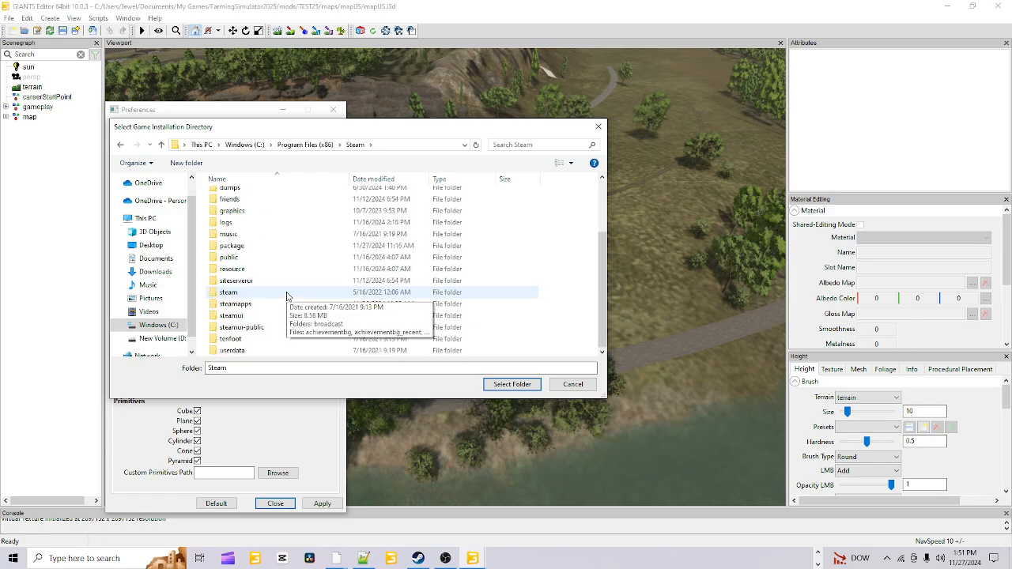
double_click(267, 305)
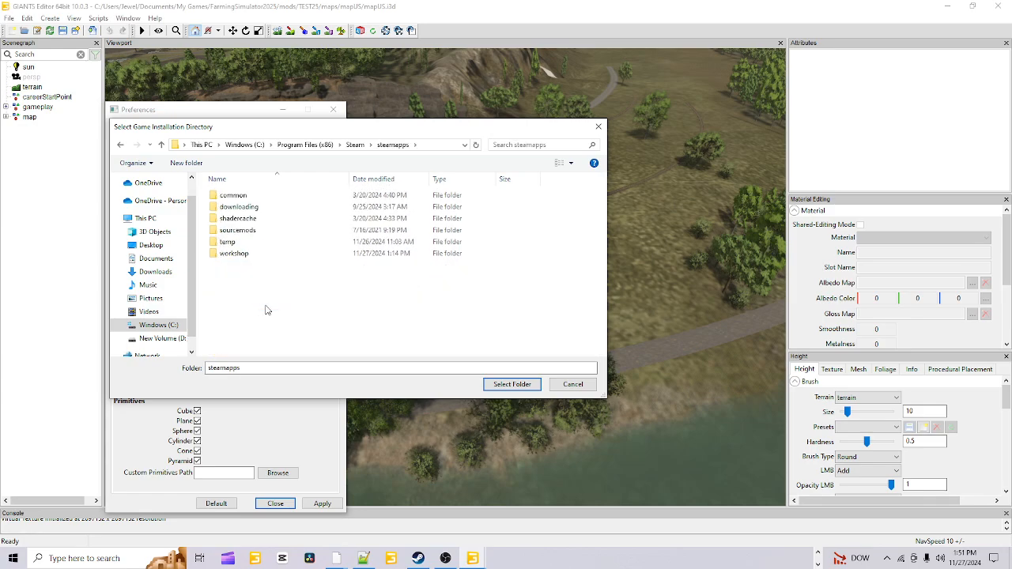
double_click(261, 195)
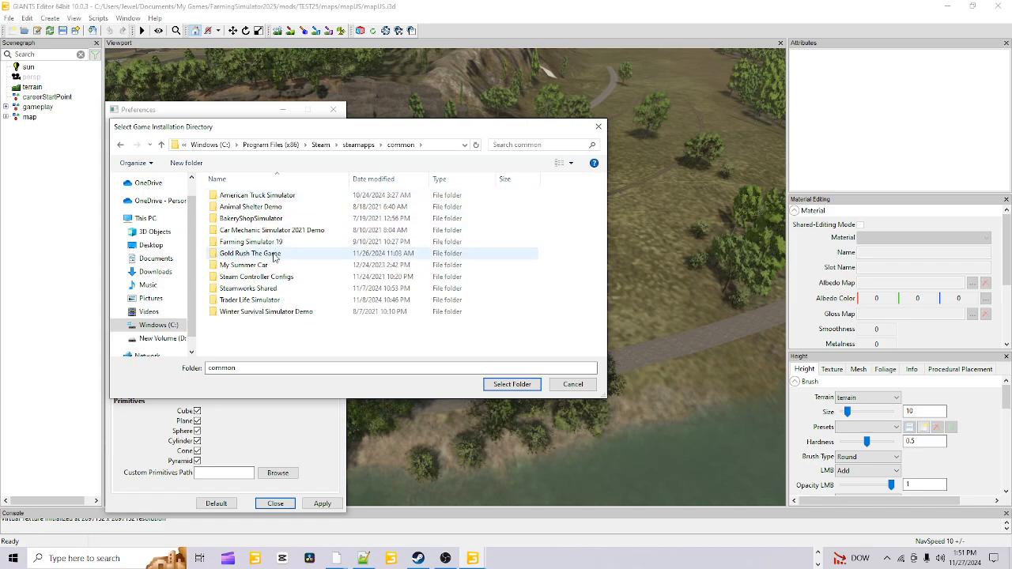
click(293, 243)
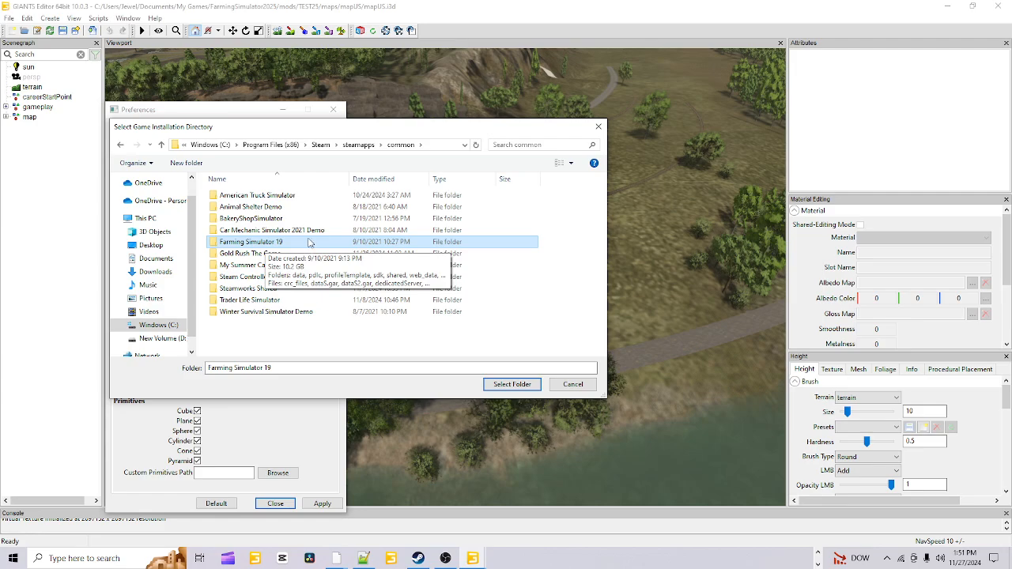
click(281, 146)
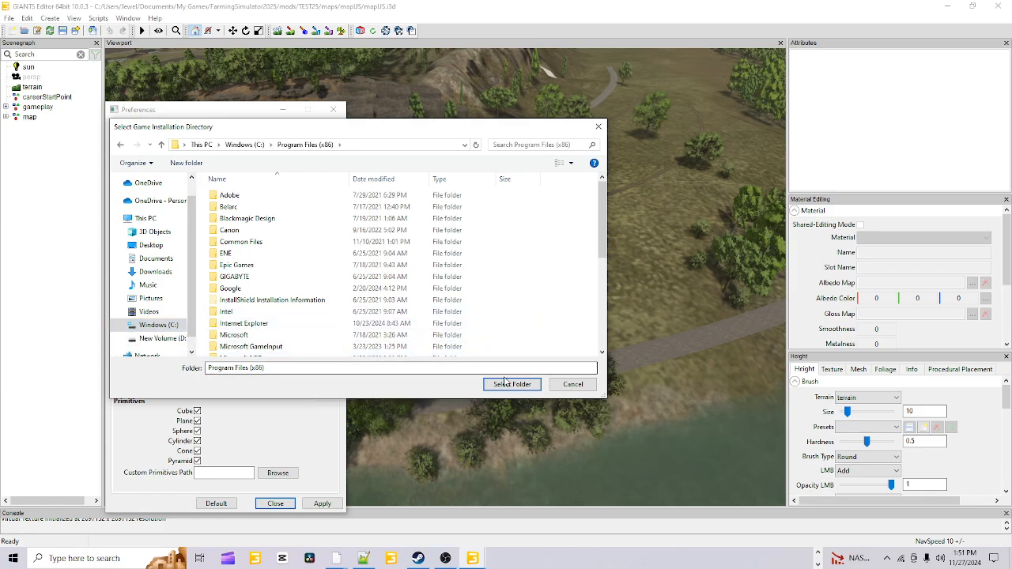
click(564, 386)
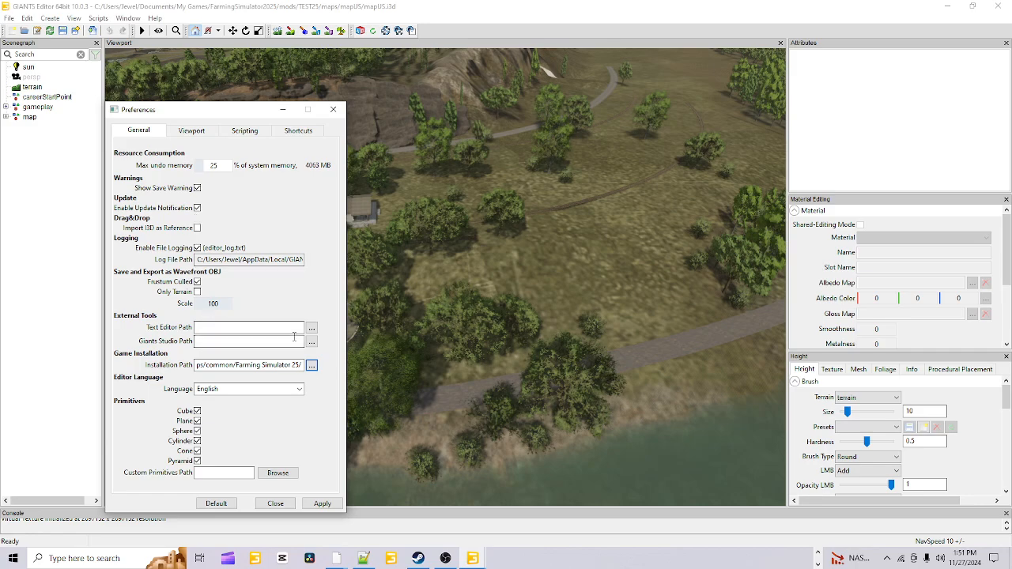
Review the Viewport, Scripting and Shortcuts preferences, including the script directories, and close the preferences
click(104, 387)
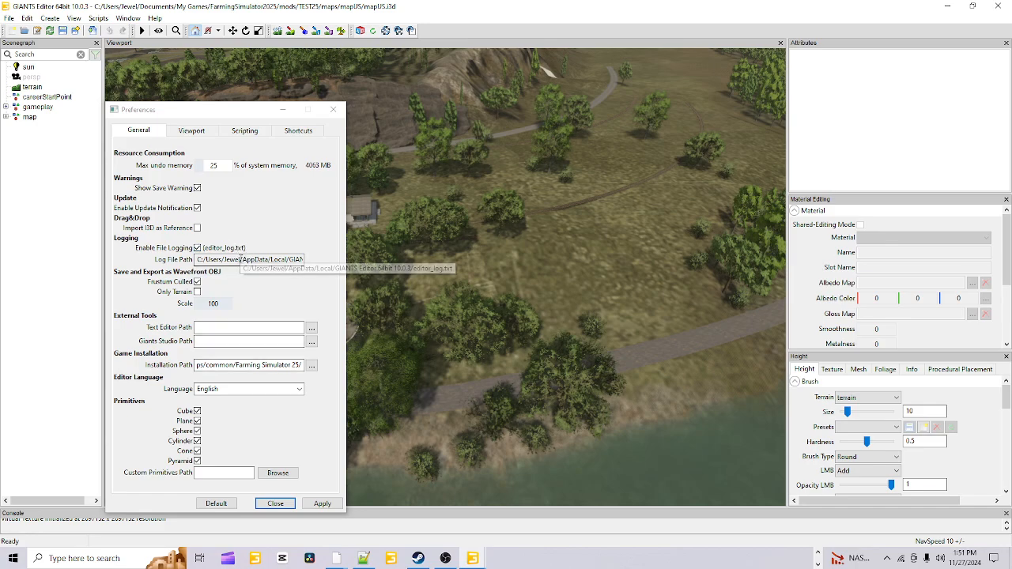
click(208, 131)
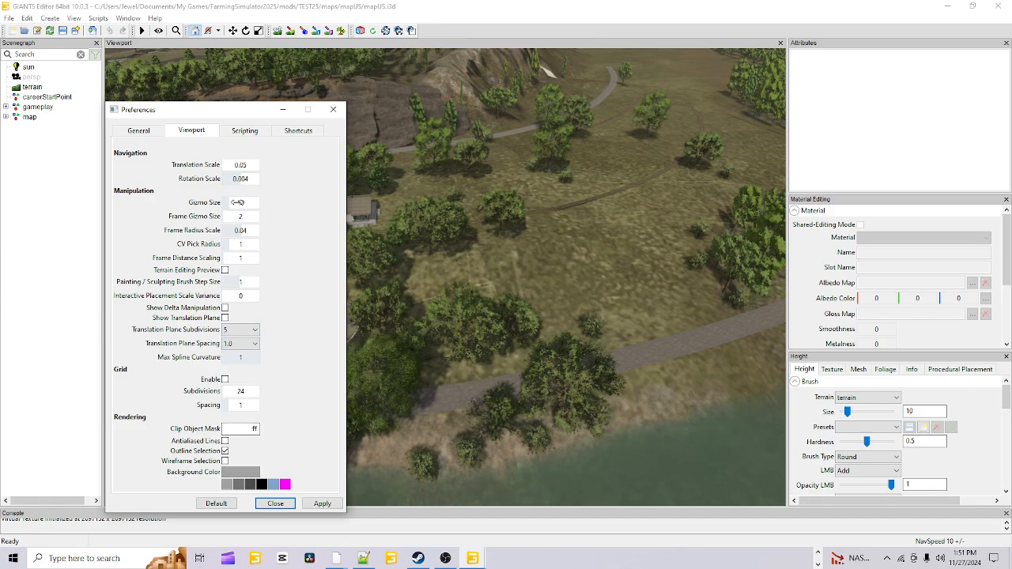
click(256, 131)
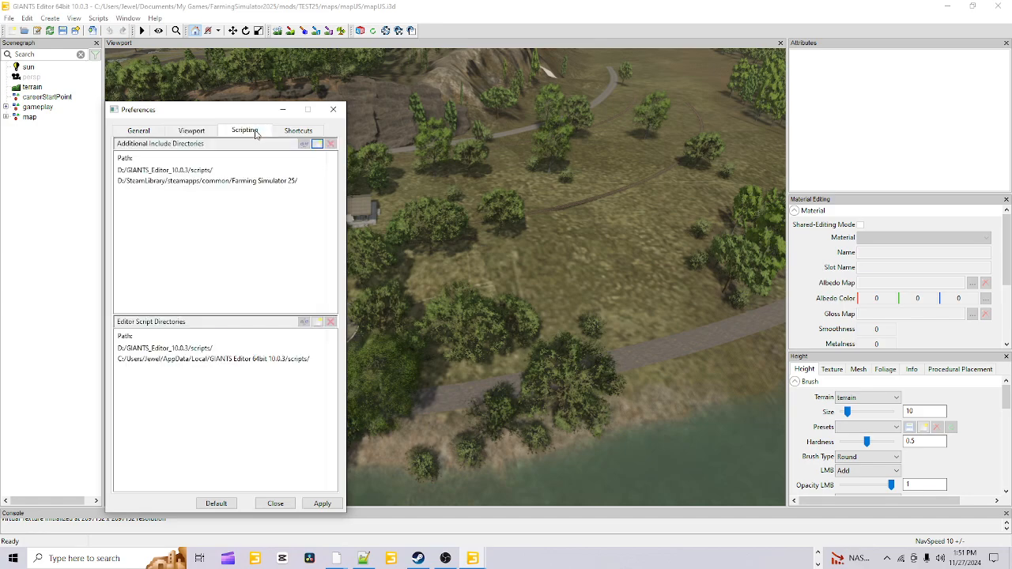
click(298, 131)
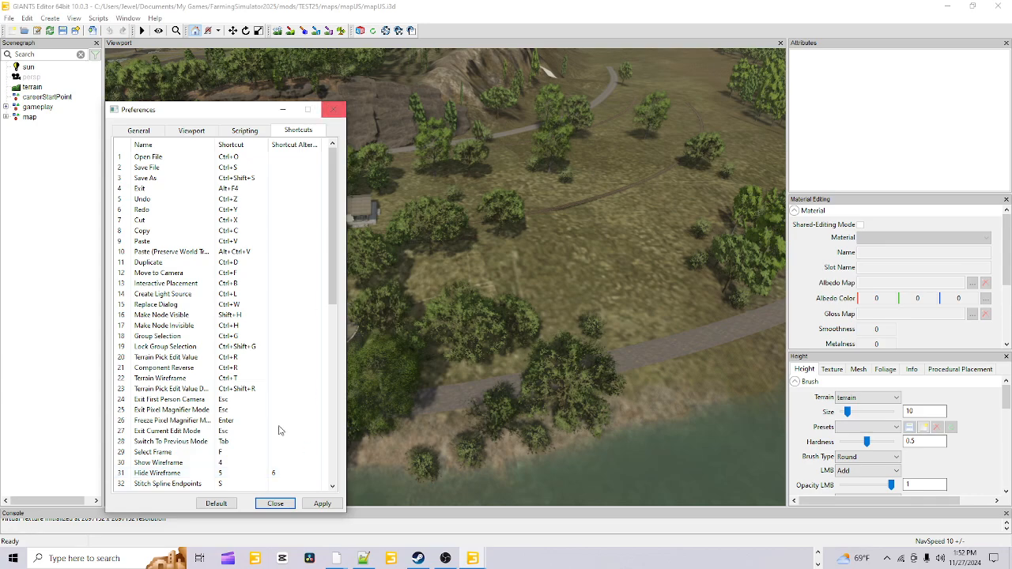
click(335, 111)
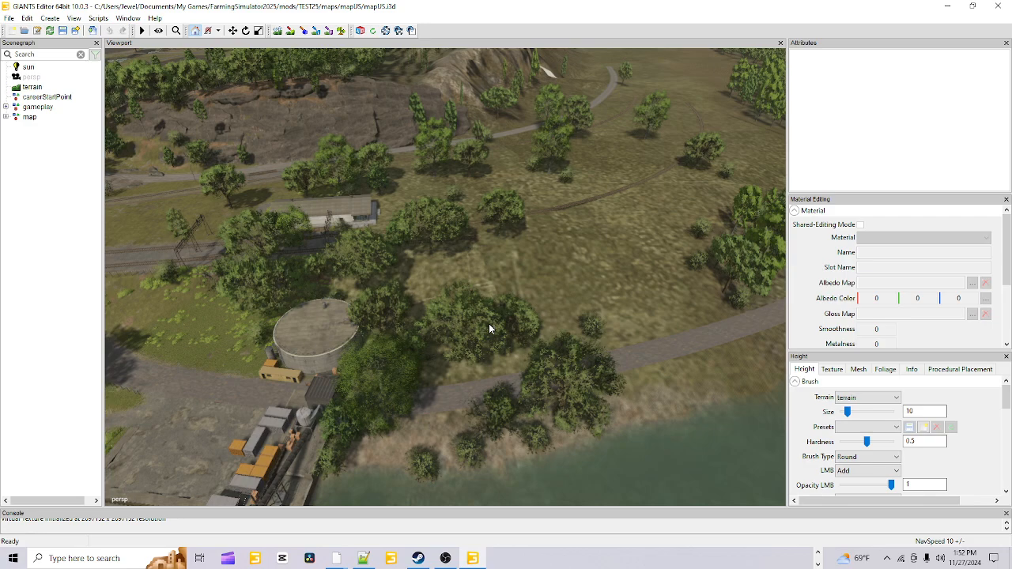
click(9, 19)
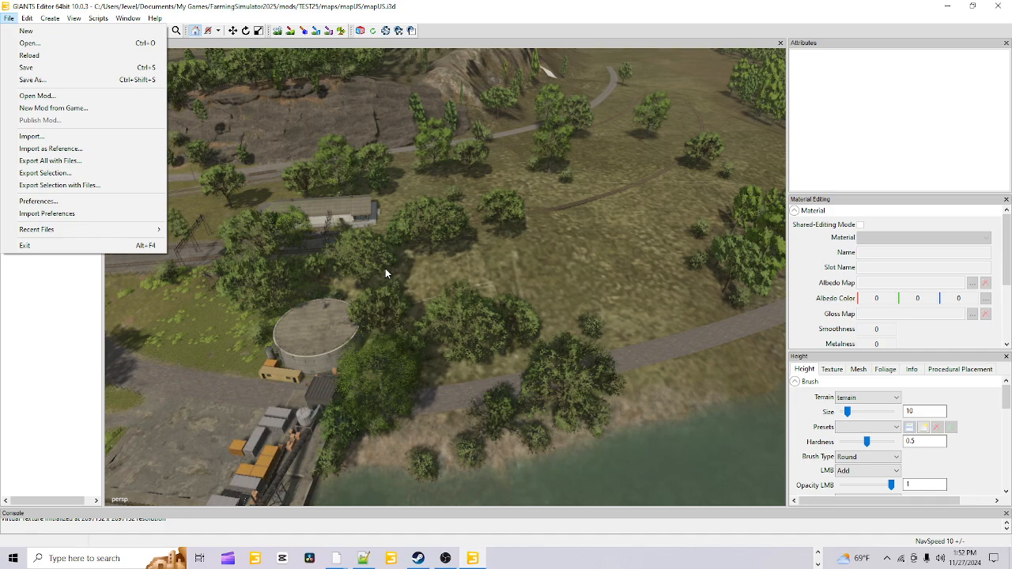
click(513, 10)
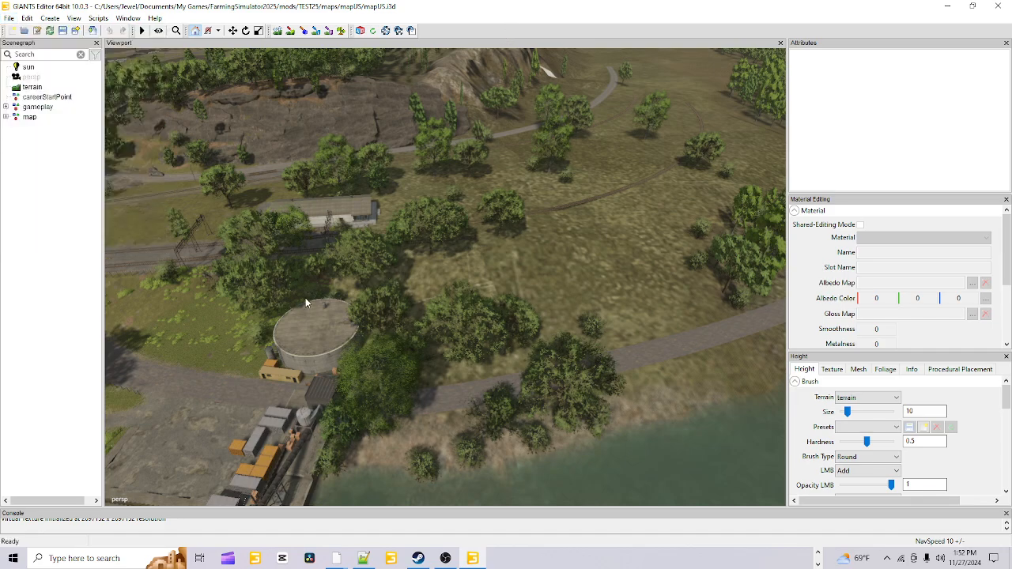